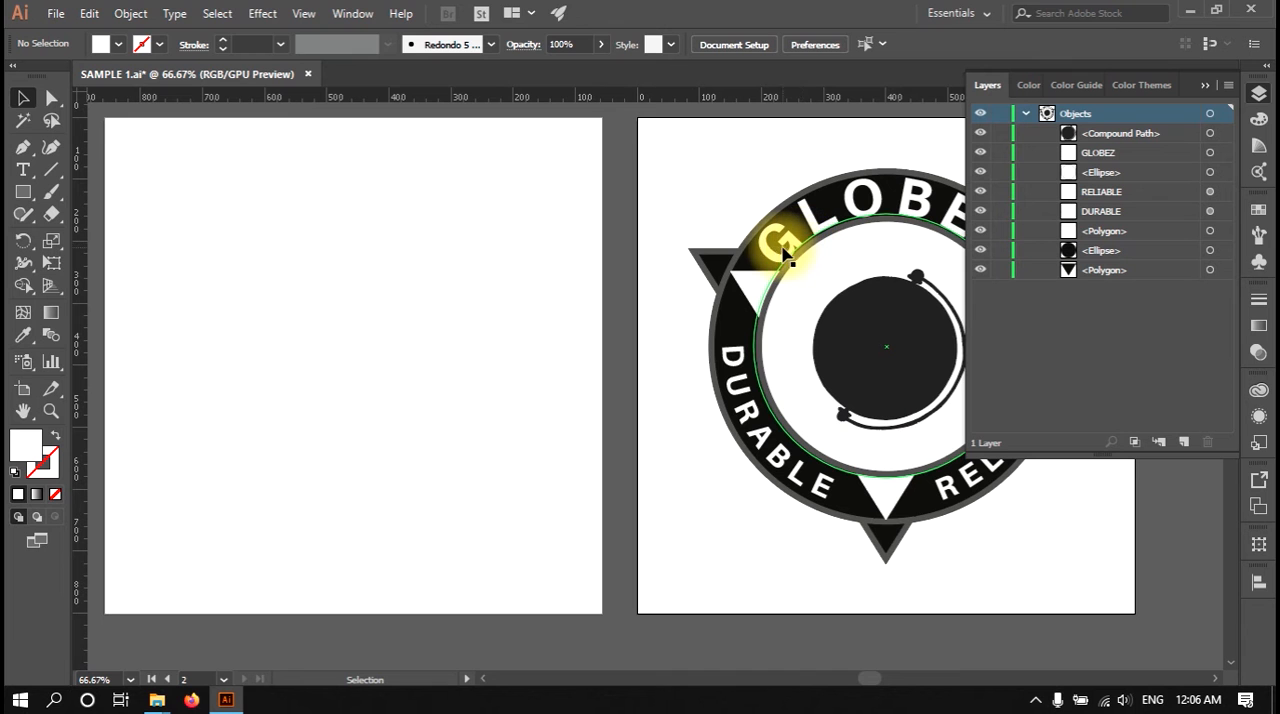
Step: Switch the badge artwork to Outline view and look closely at its paths
left_click(304, 14)
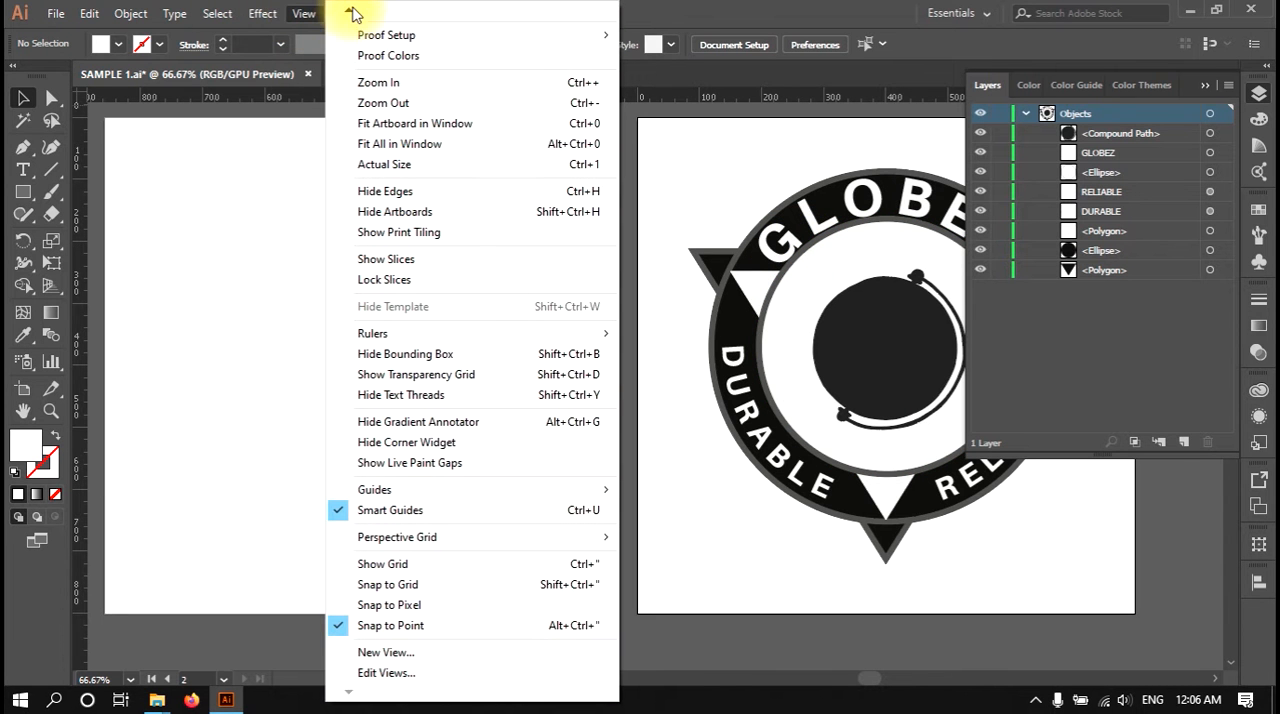
mouse_move(351, 14)
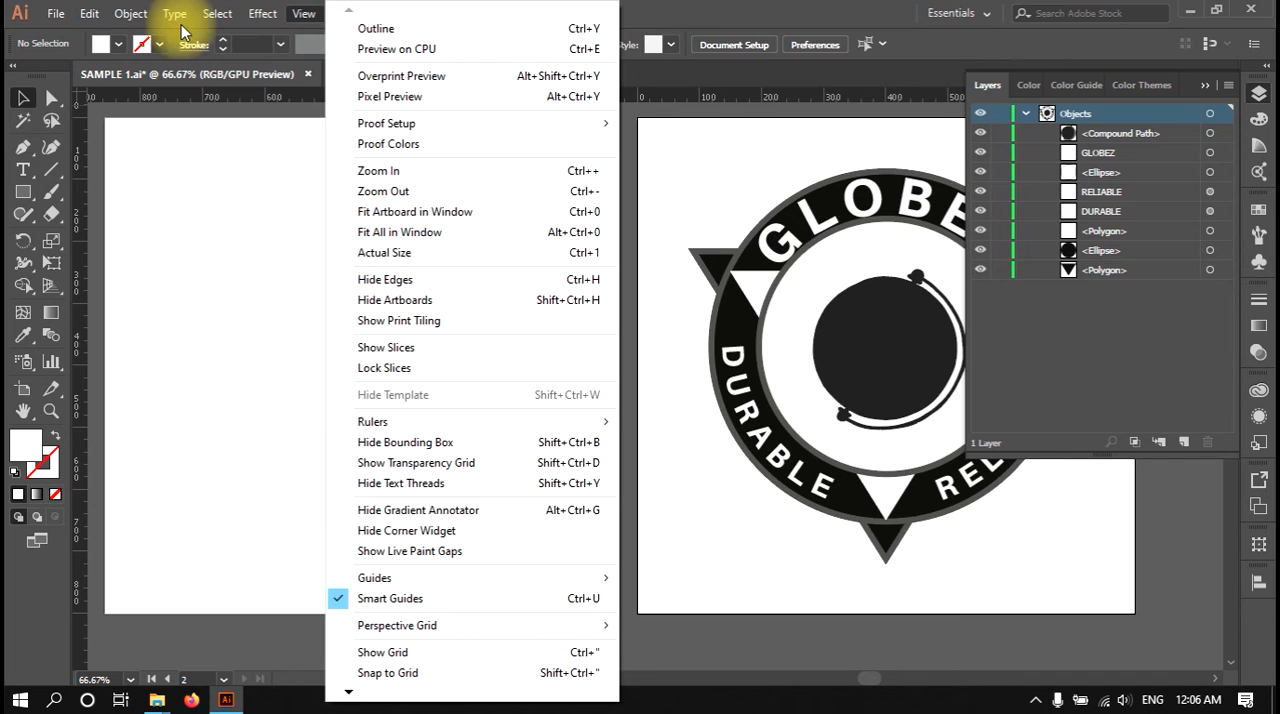
left_click(381, 32)
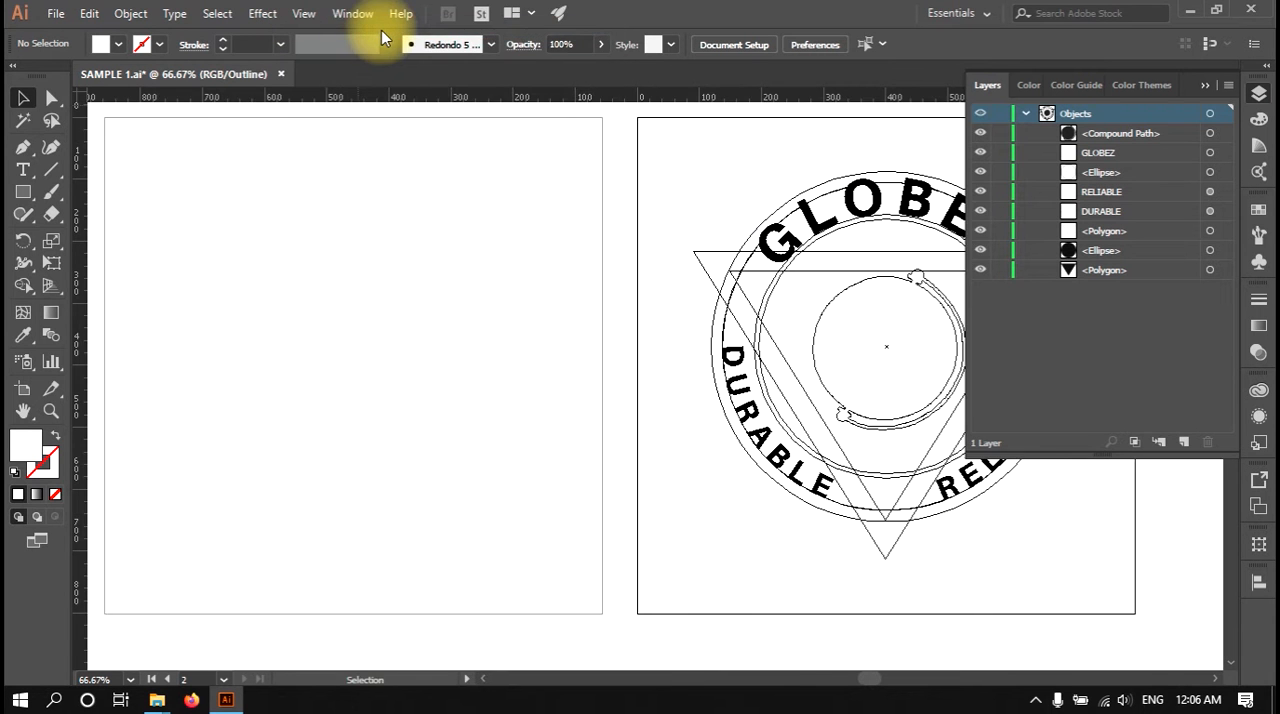
left_click_drag(782, 341, 449, 360)
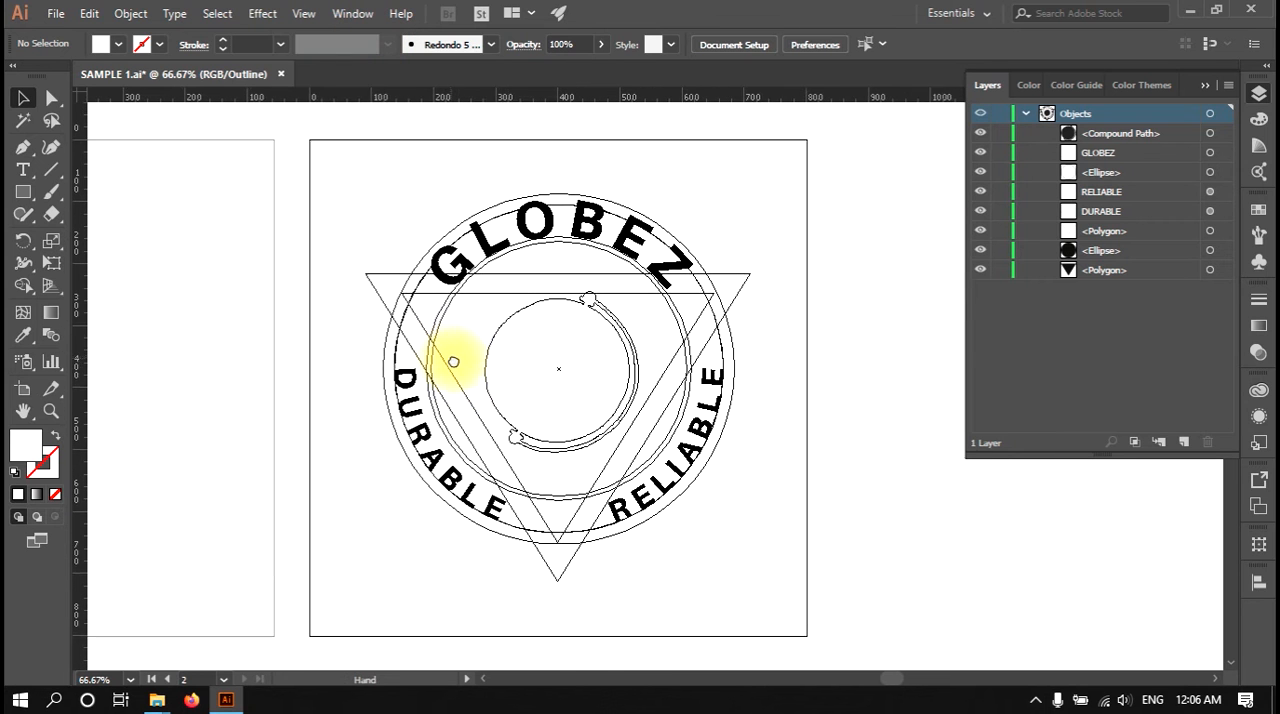
scroll(517, 355, "up", 1)
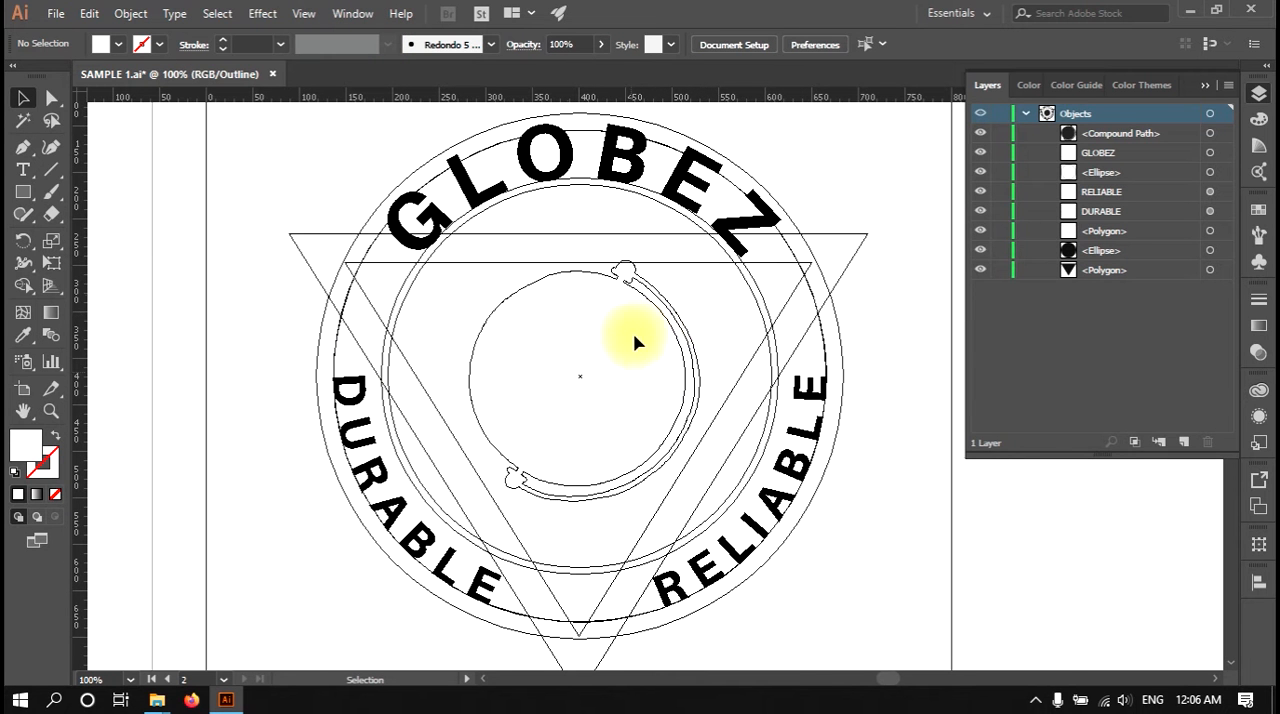
Step: Nudge the central globe shape slightly down and to the left, and deselect it
left_click(634, 272)
key("Down")
key("Down")
key("Down")
key("Down")
key("Down")
key("Down")
key("Down")
key("Down")
key("Down")
key("Left")
key("Left")
key("Left")
key("Left")
key("Left")
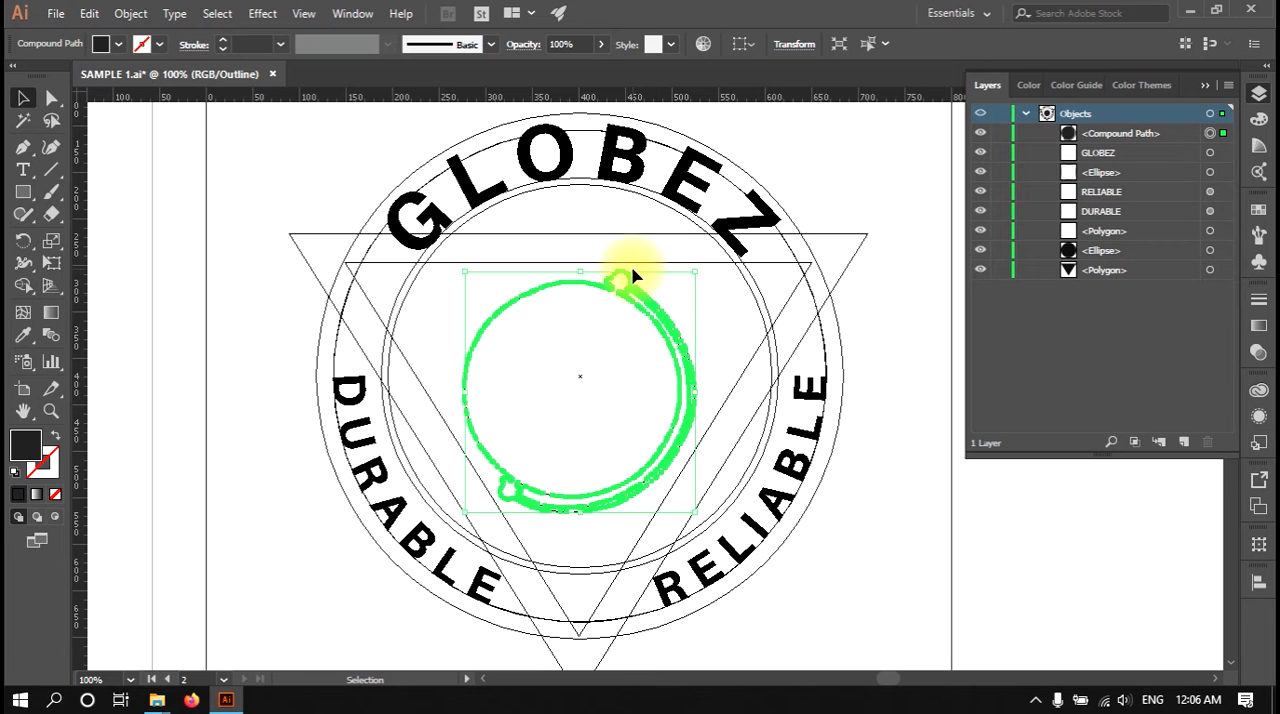
left_click(875, 198)
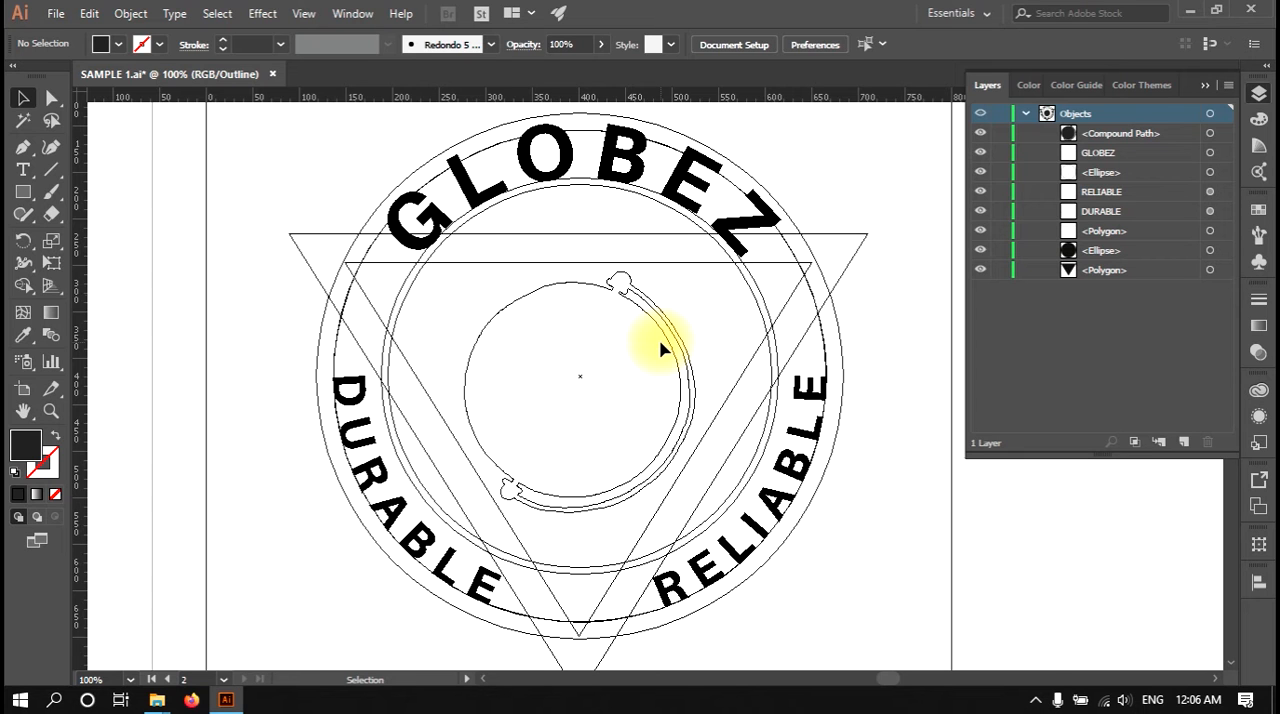
Step: Return the artwork to GPU Preview, then compare it with Preview on CPU and go back to GPU Preview
left_click(305, 14)
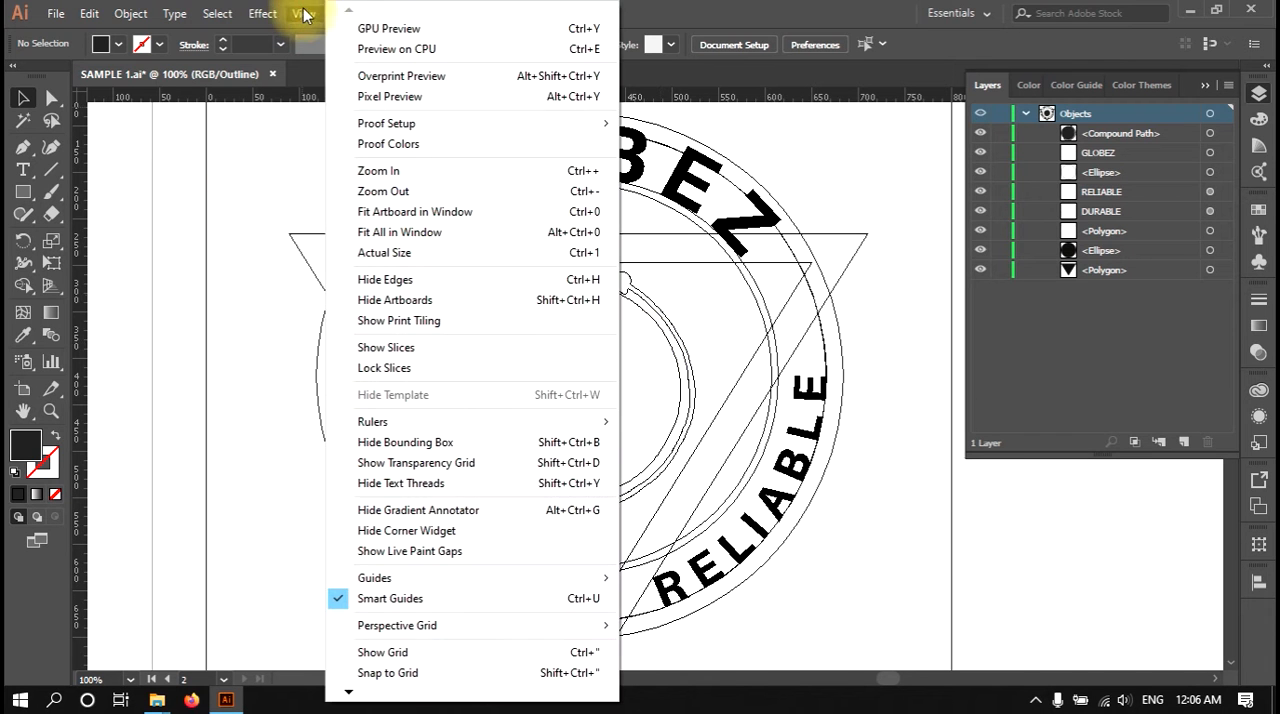
left_click(416, 30)
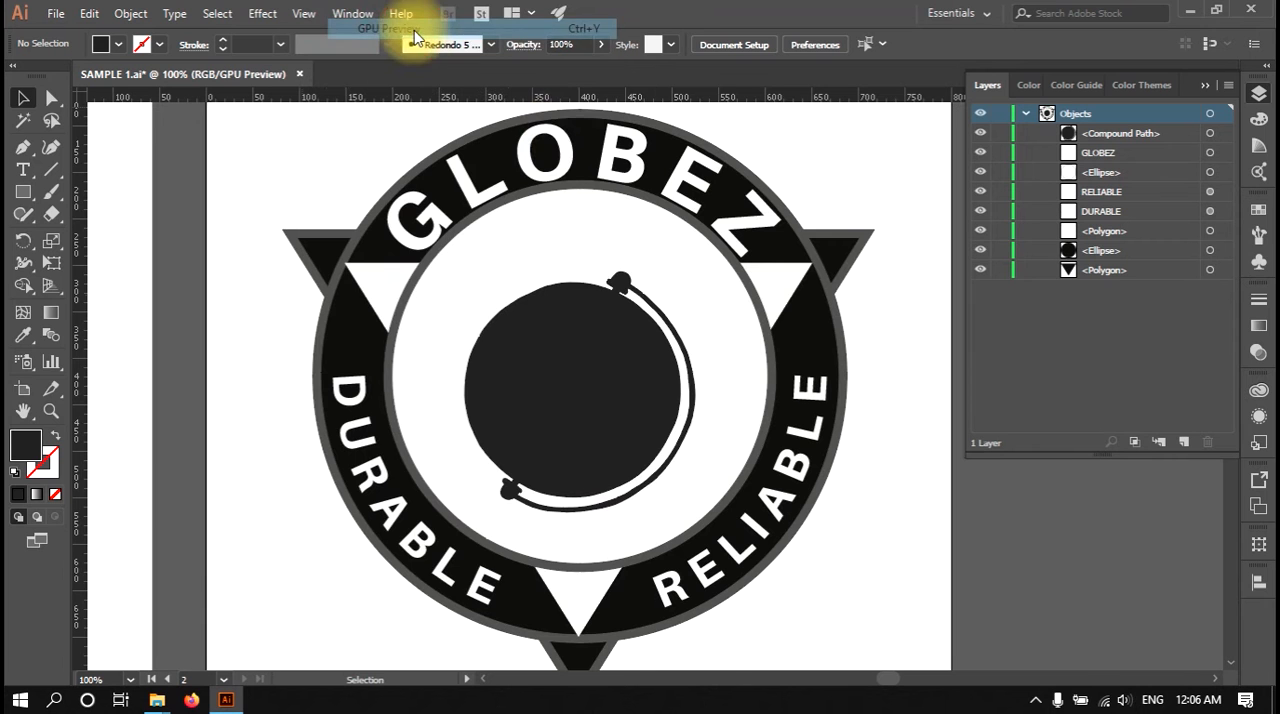
left_click(304, 14)
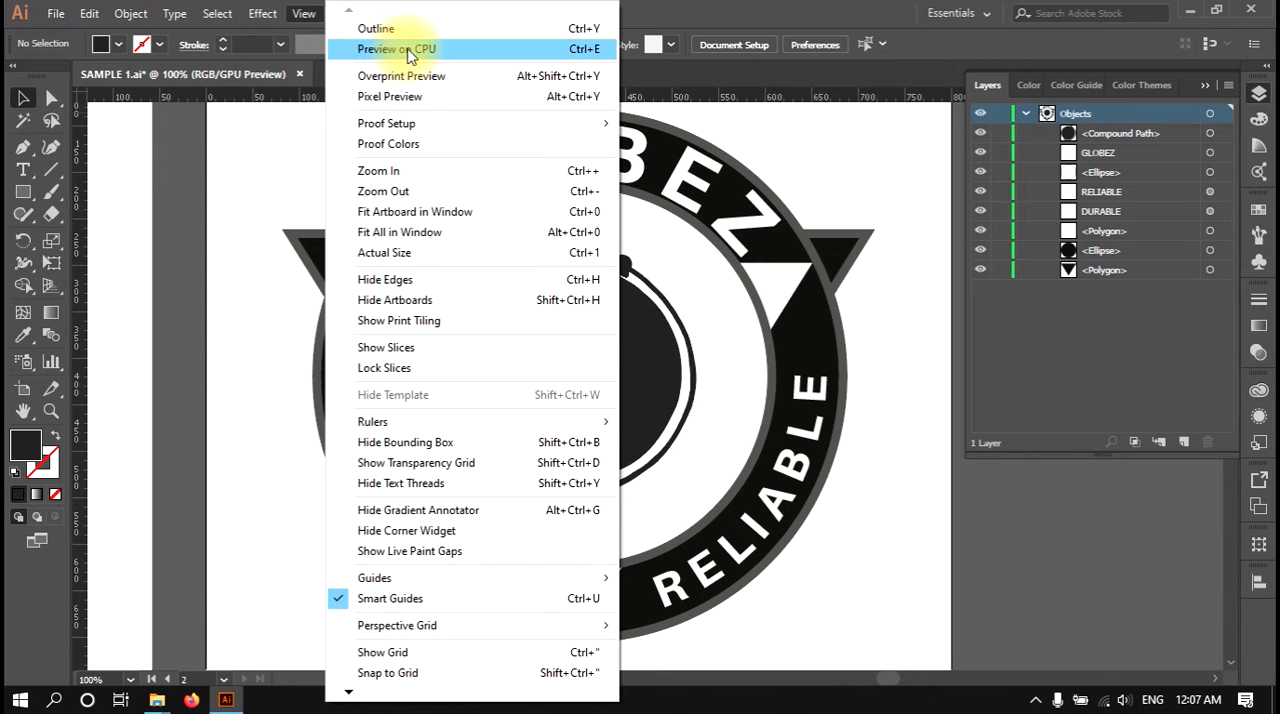
left_click(424, 51)
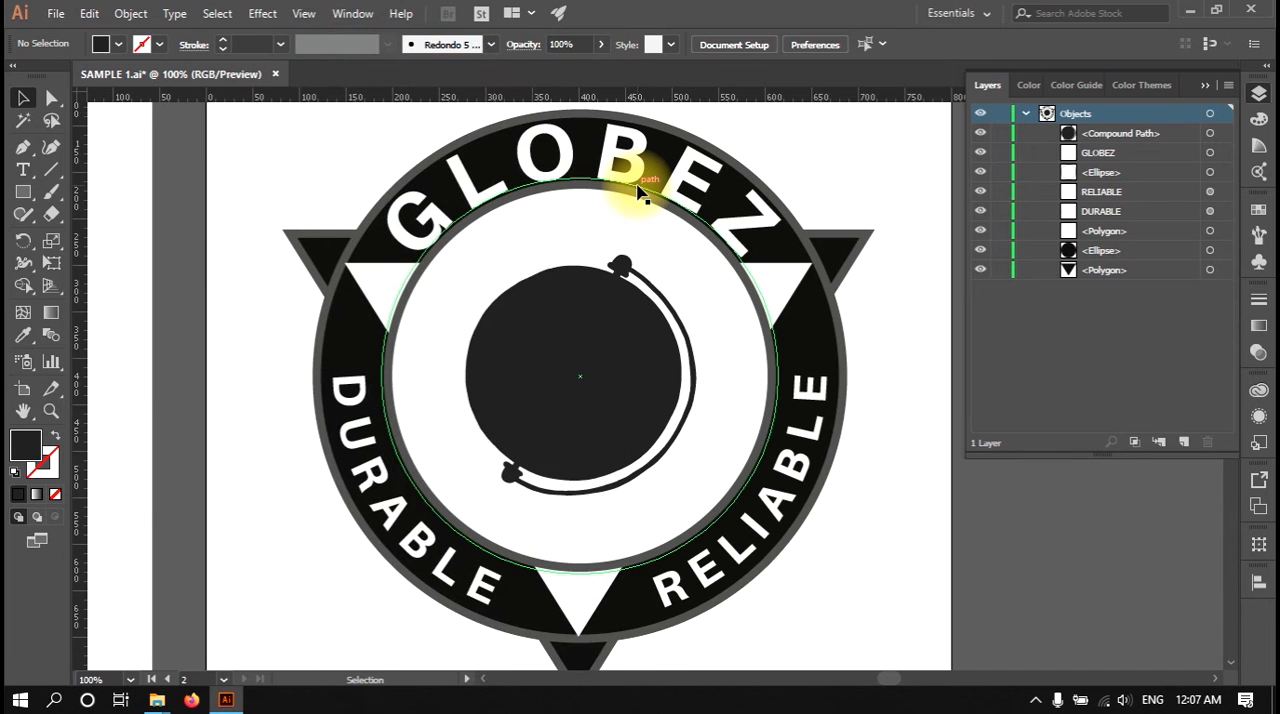
left_click(304, 14)
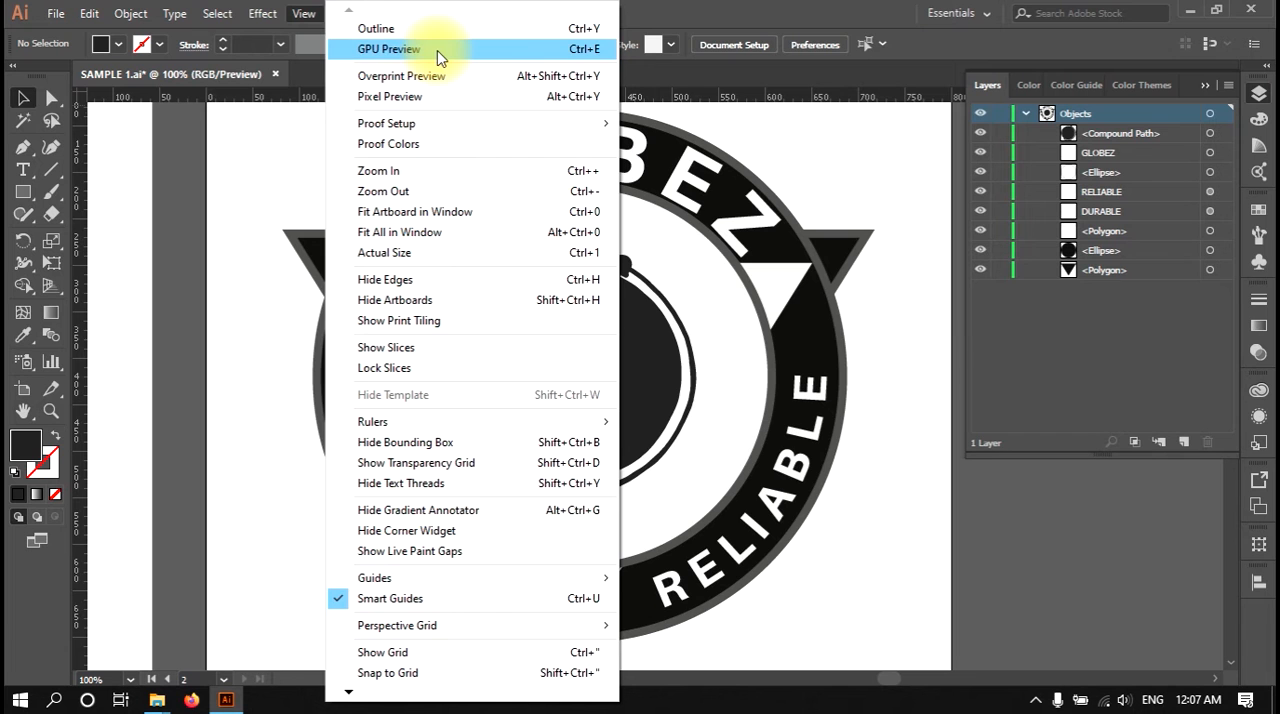
left_click(437, 52)
Step: Zoom in on the badge to 150% and back out to 100%
left_click(313, 15)
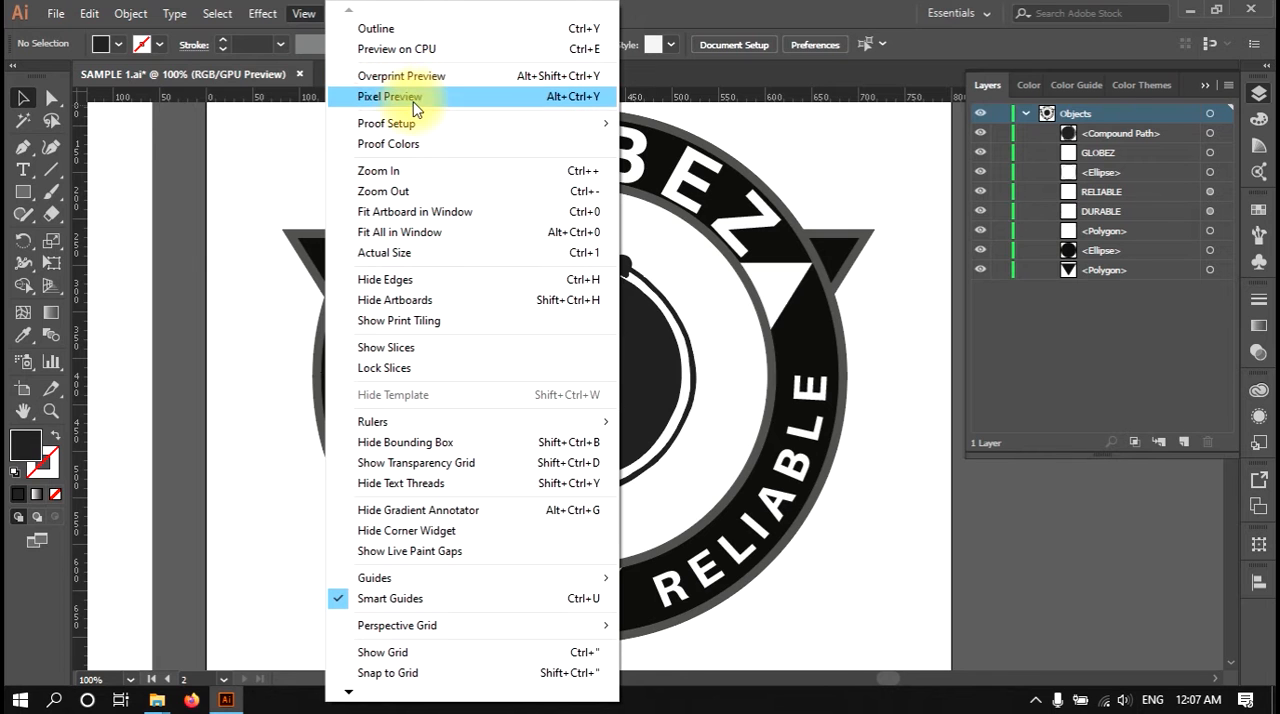
mouse_move(428, 128)
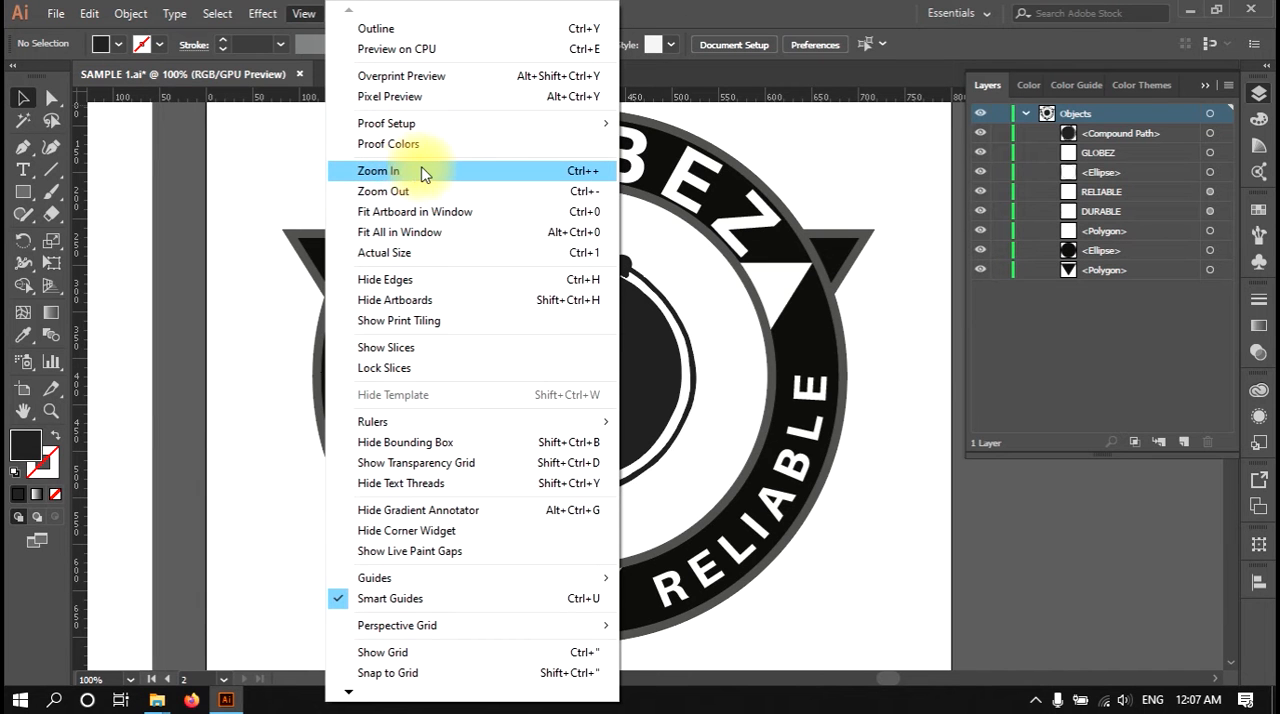
left_click(806, 160)
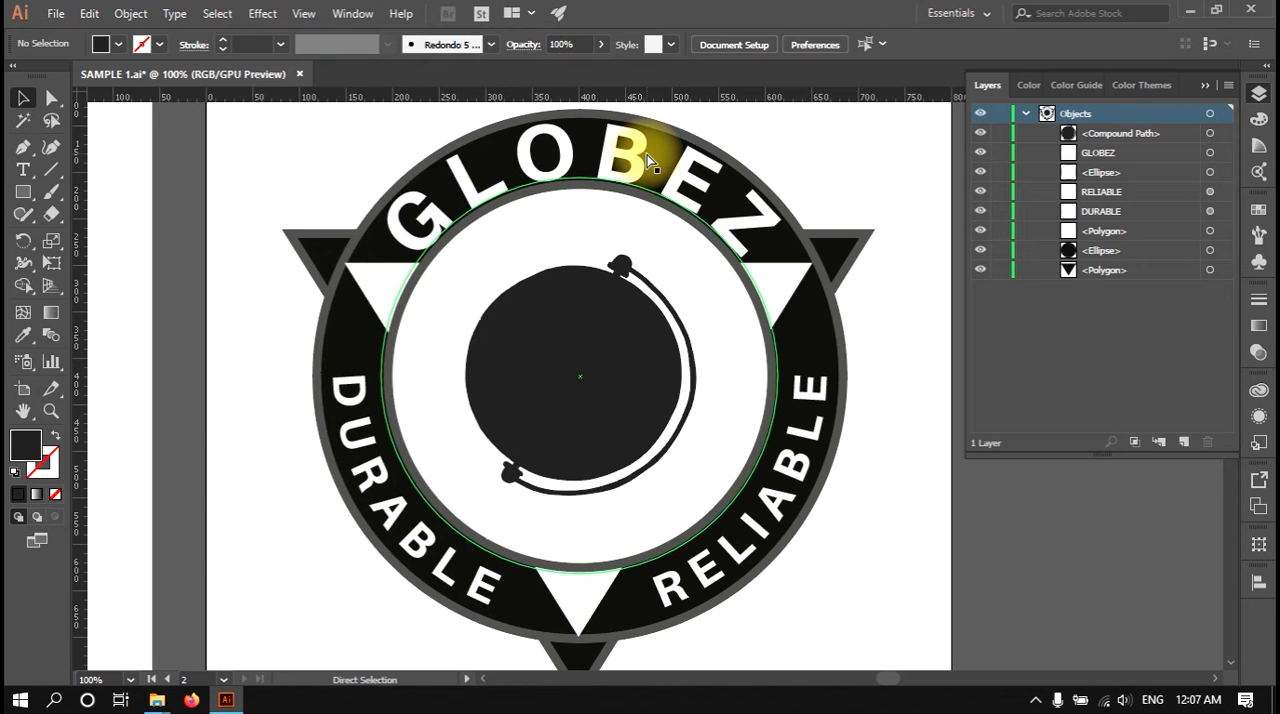
scroll(648, 160, "up", 1)
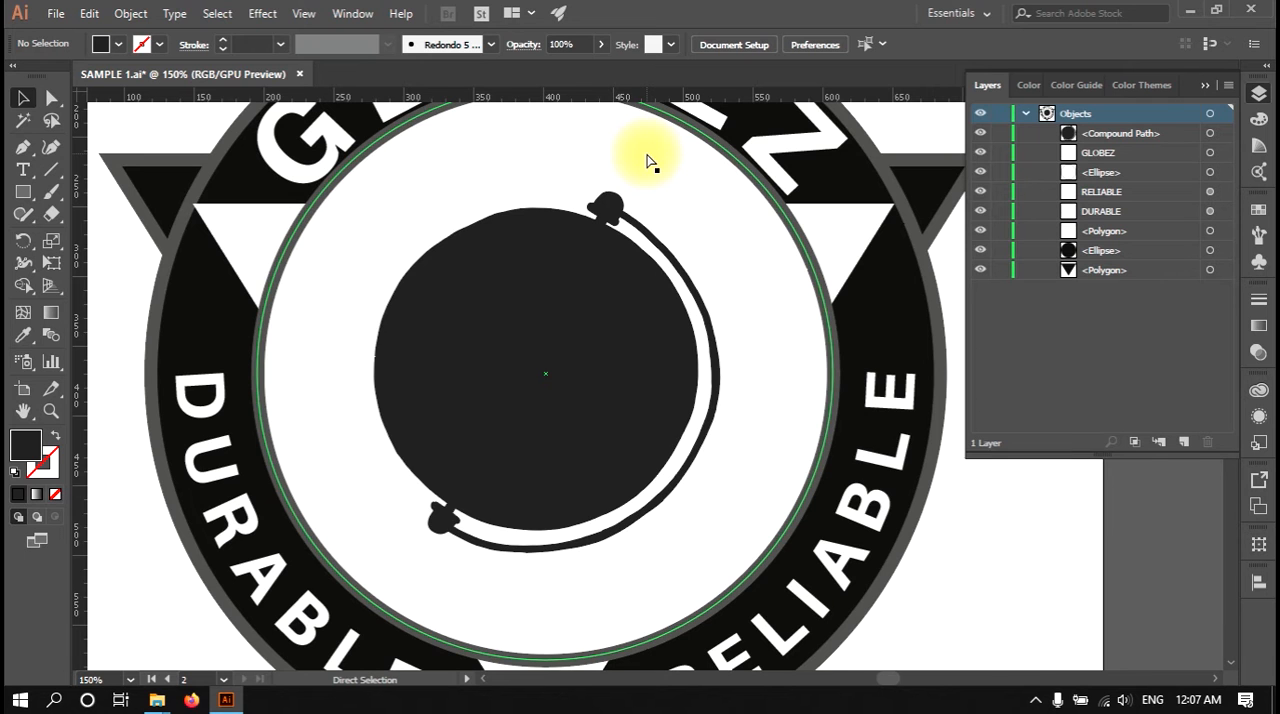
scroll(648, 160, "down", 1)
left_click(303, 13)
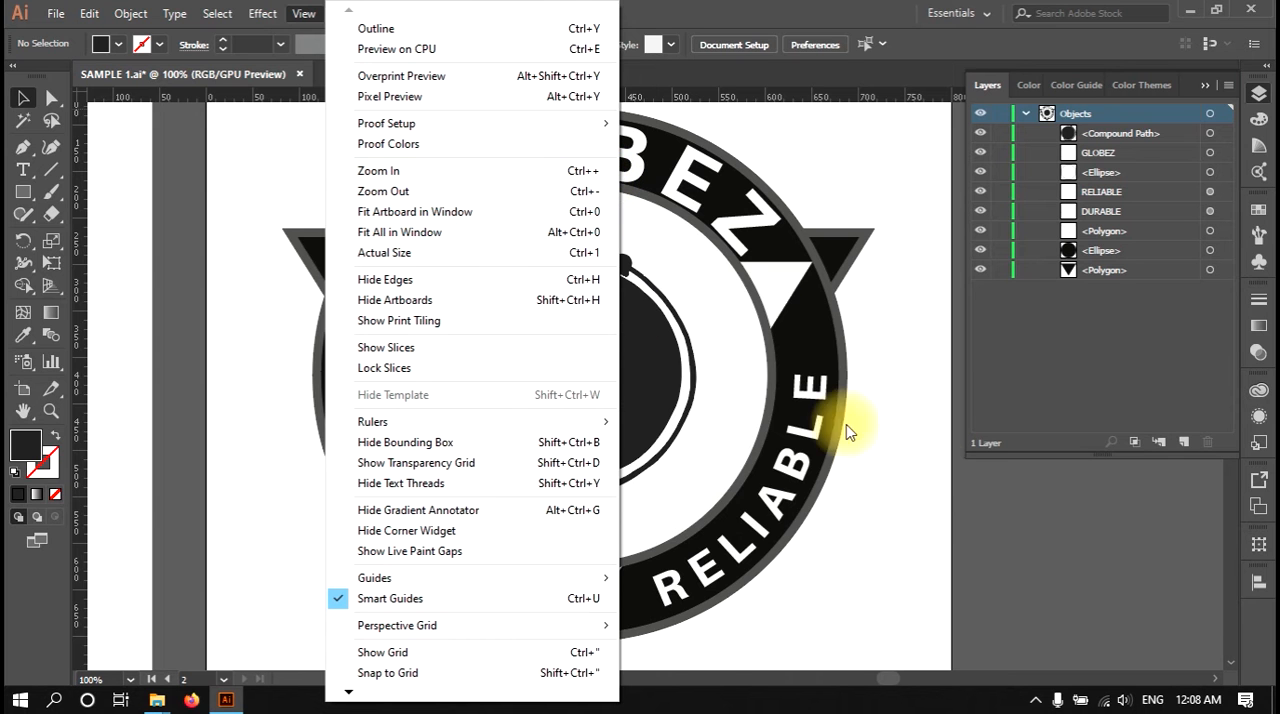
left_click(923, 508)
Step: Fit the badge artboard in the window, then fit all artboards in the window
key("ctrl+alt+0")
left_click_drag(927, 517, 1154, 580)
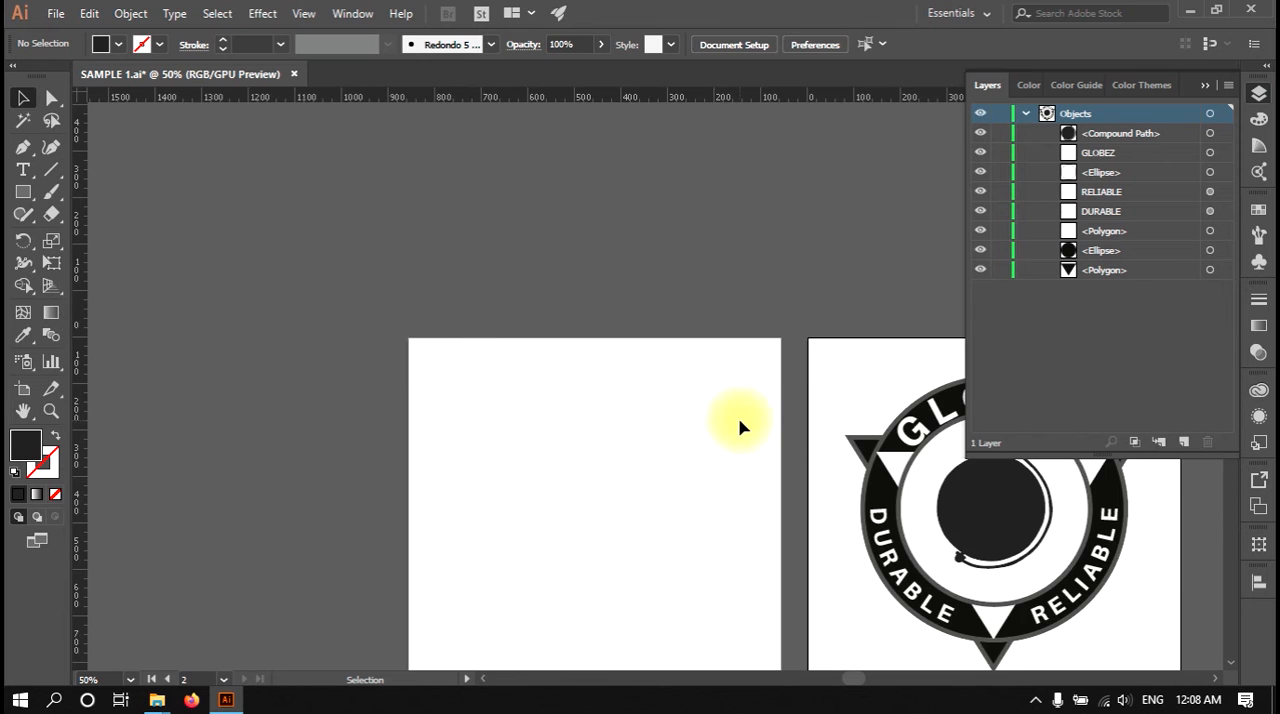
scroll(740, 428, "up", 5)
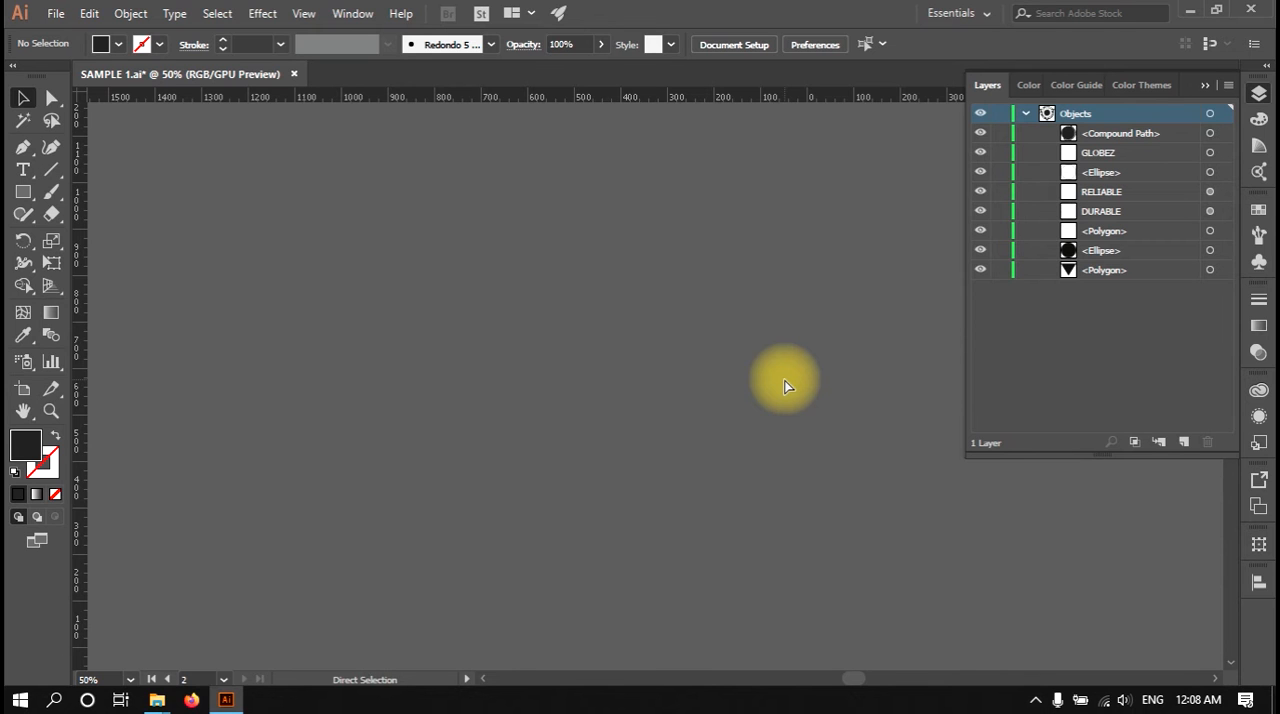
key("ctrl+0")
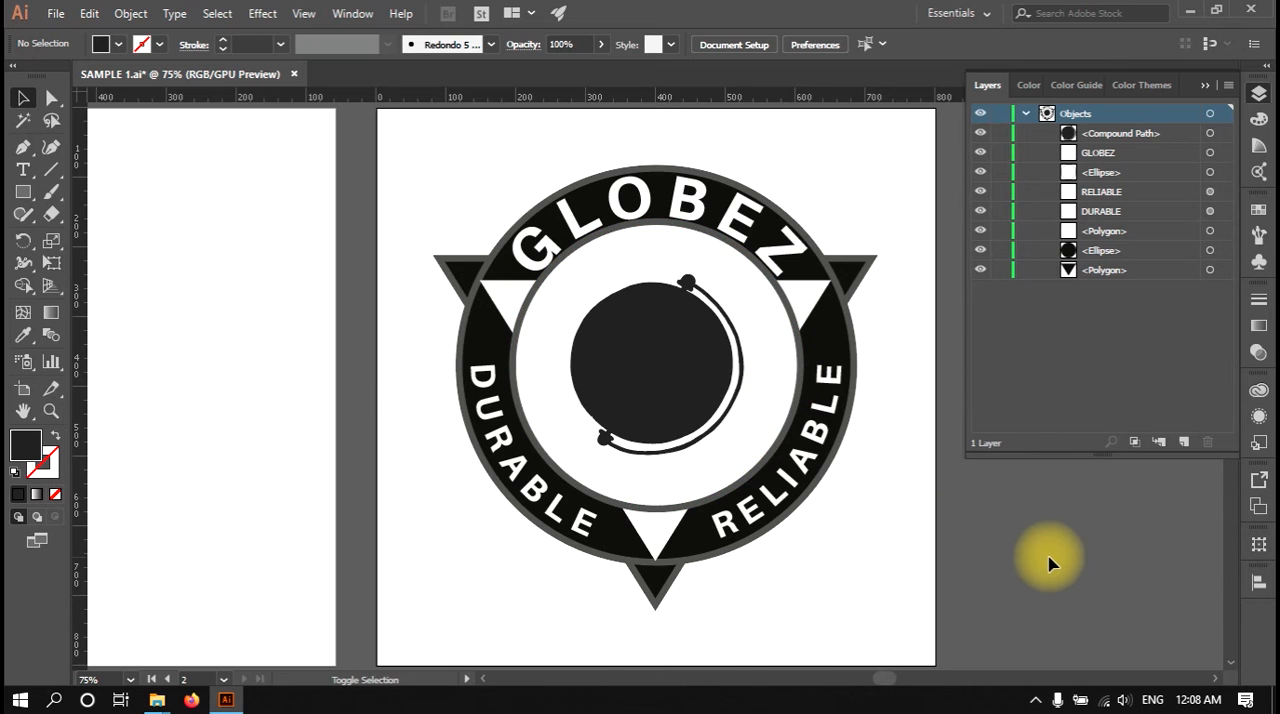
key("shift+Page_Up")
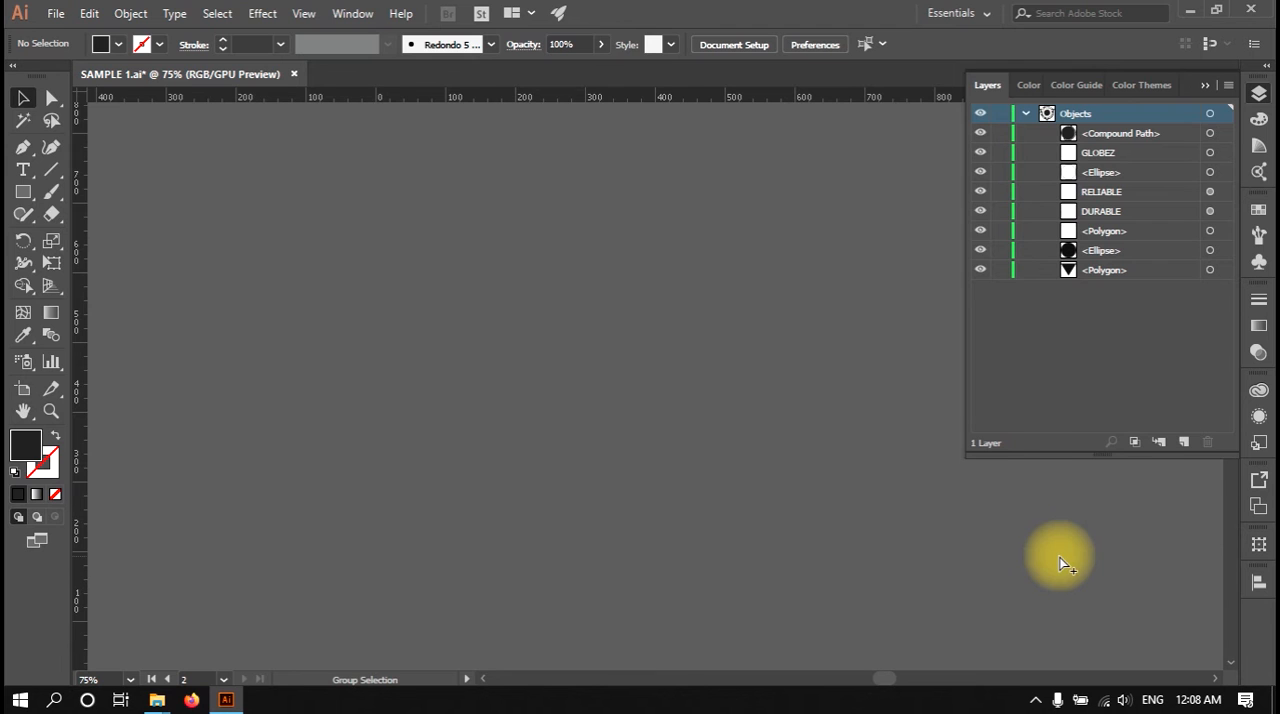
key("ctrl+alt+0")
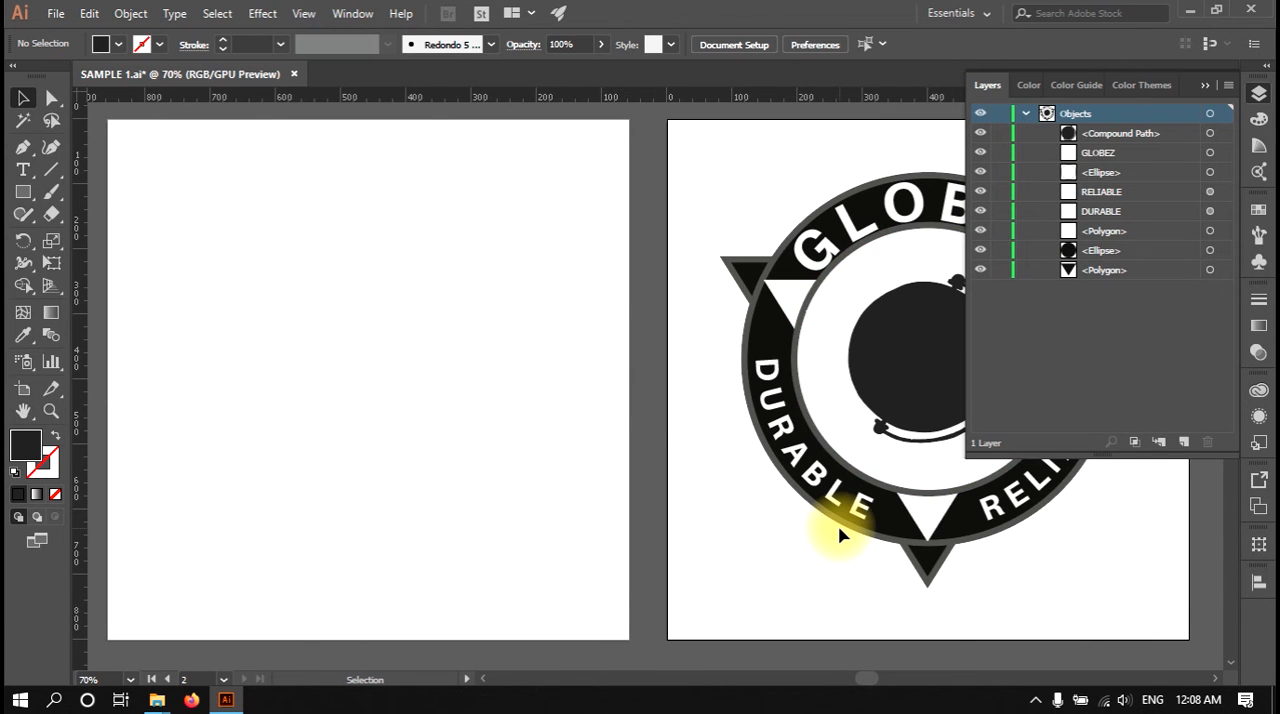
Step: Select the central globe's compound path at 200% zoom and display its anchor points with the Direct Selection tool
left_click(303, 14)
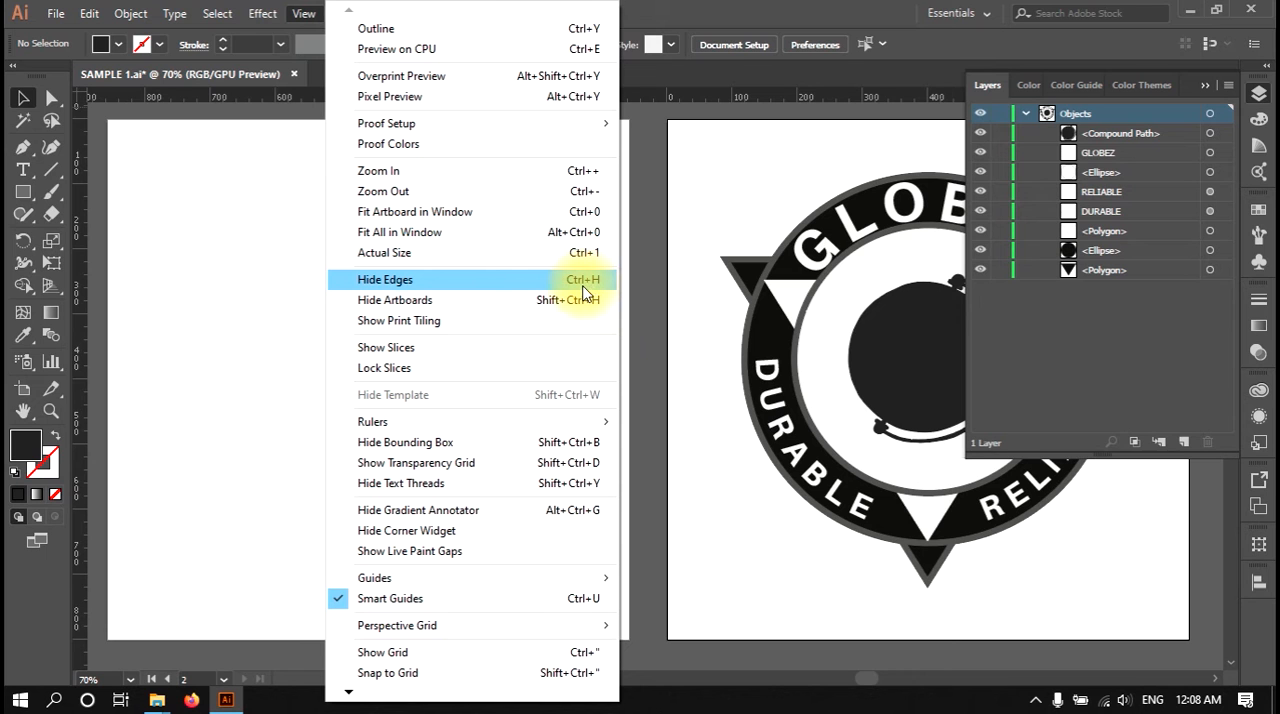
left_click(769, 421)
left_click_drag(707, 405, 433, 399)
key("ctrl+=")
left_click(605, 358)
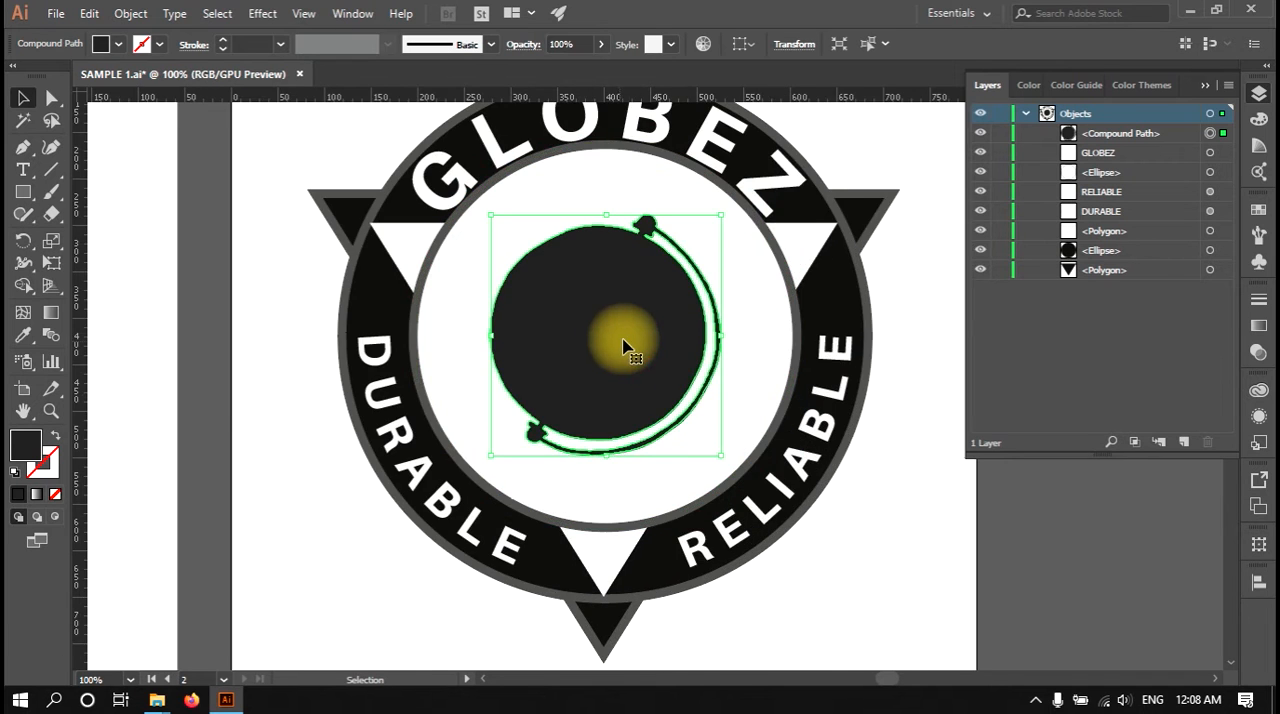
key("ctrl+=")
key("ctrl+=")
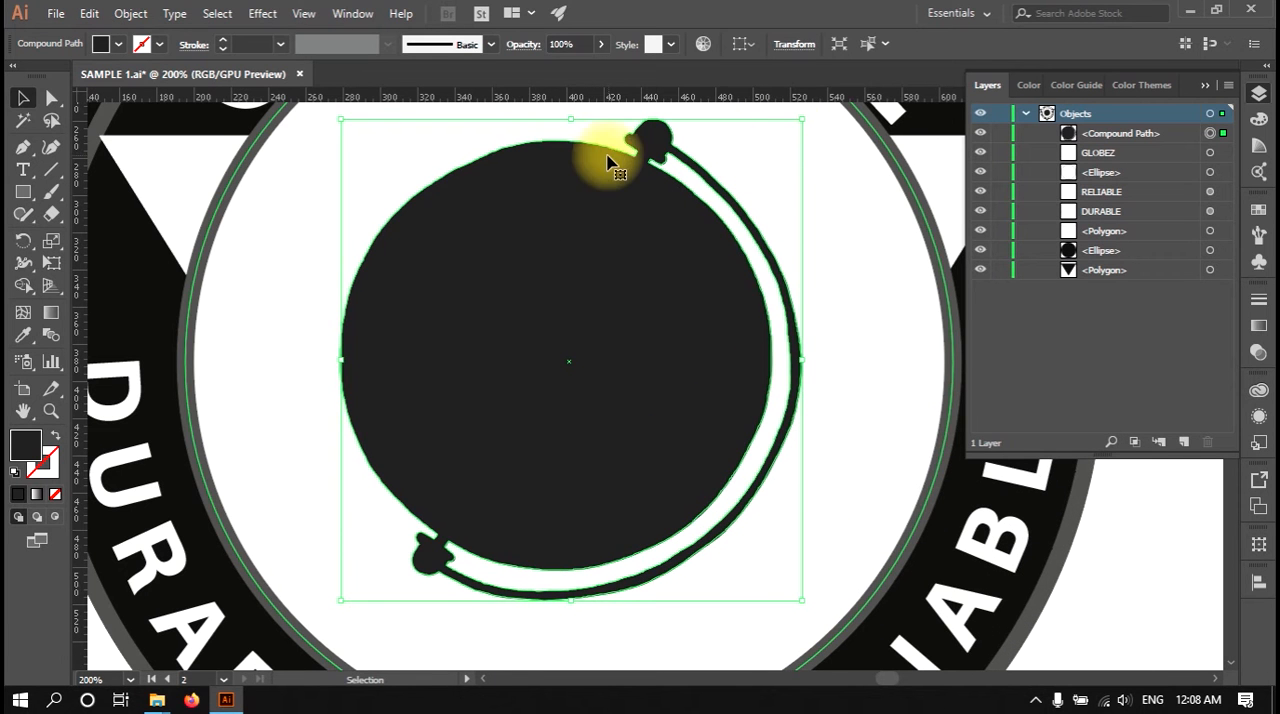
key("a")
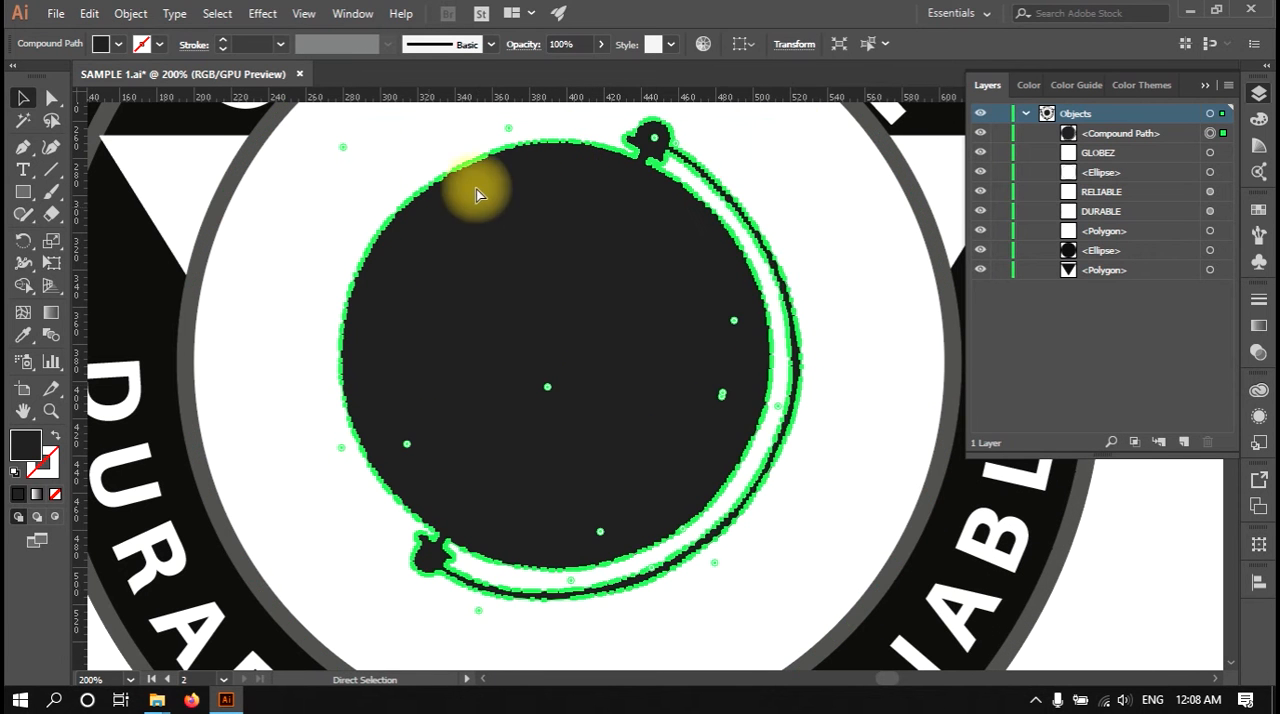
Step: Hide the edges of the selected globe shape, then show them again
key("ctrl")
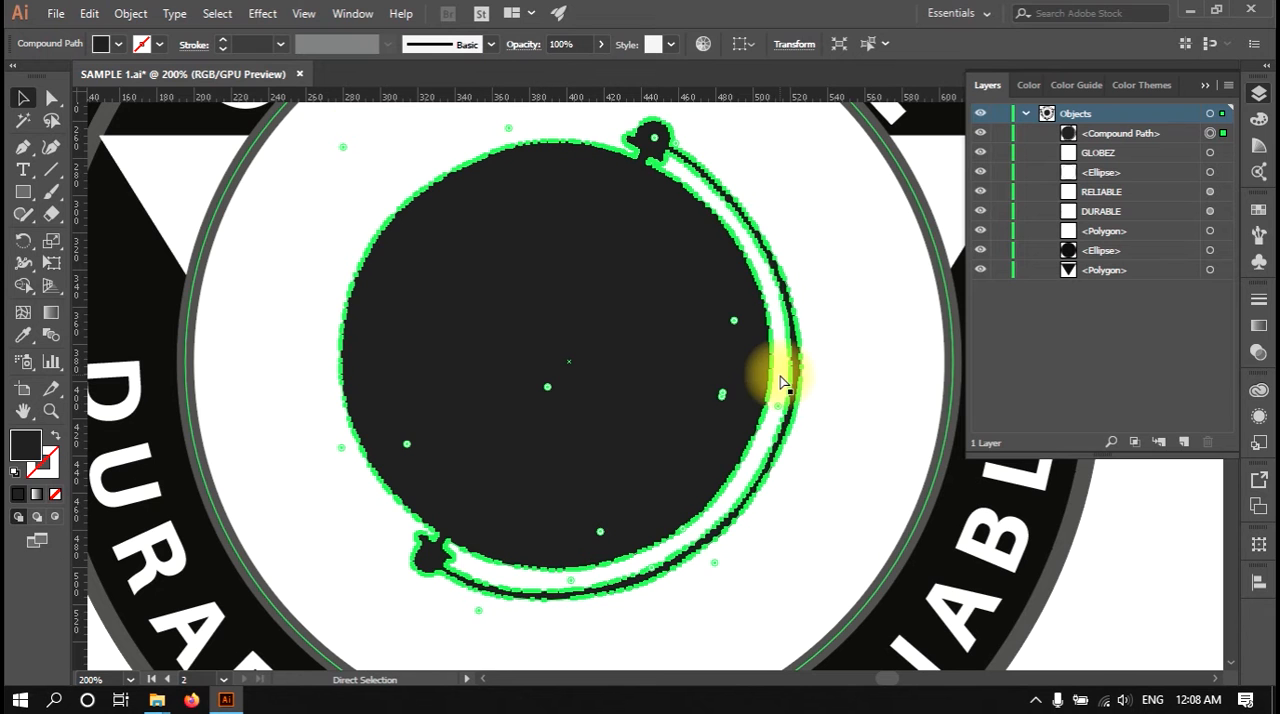
key("ctrl")
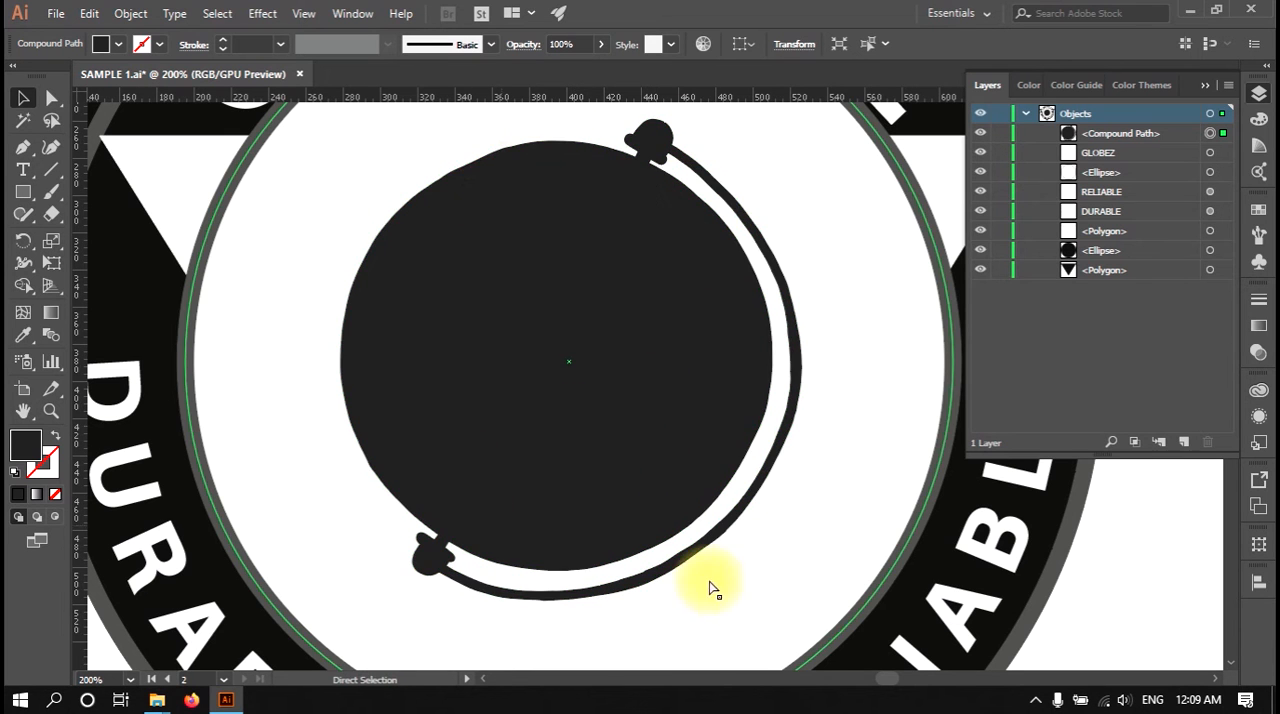
left_click(303, 13)
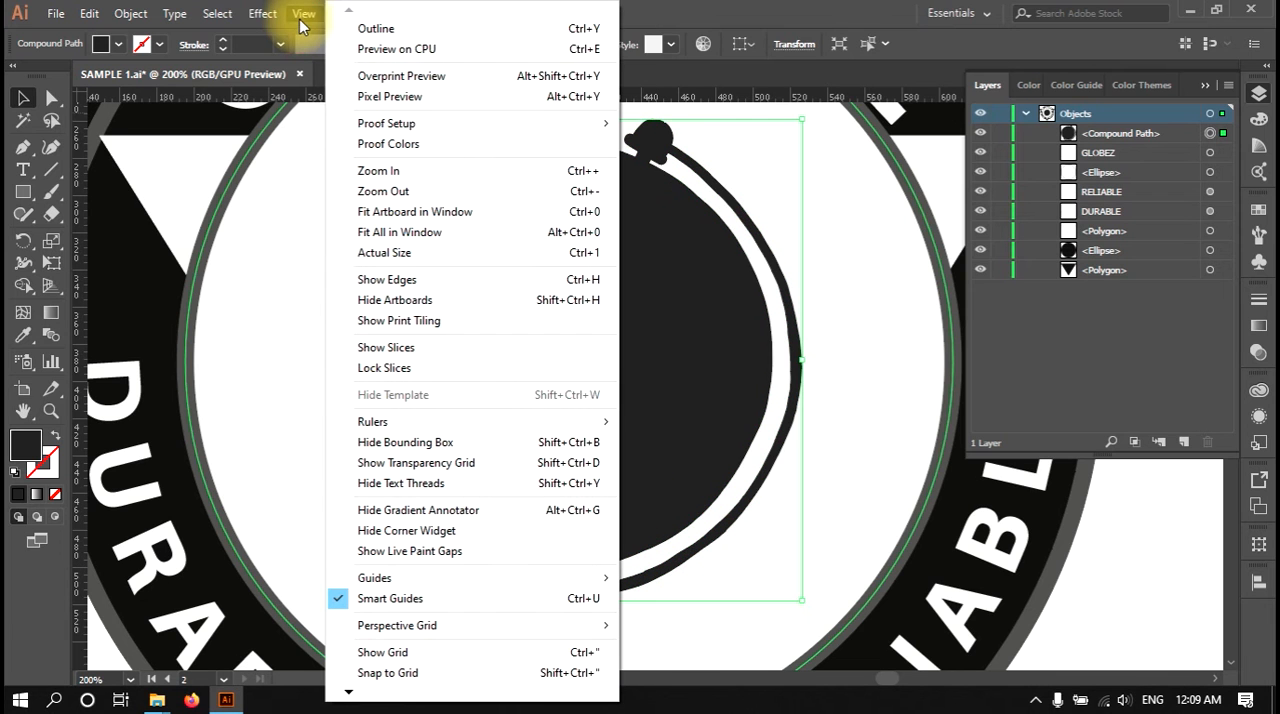
left_click(392, 285)
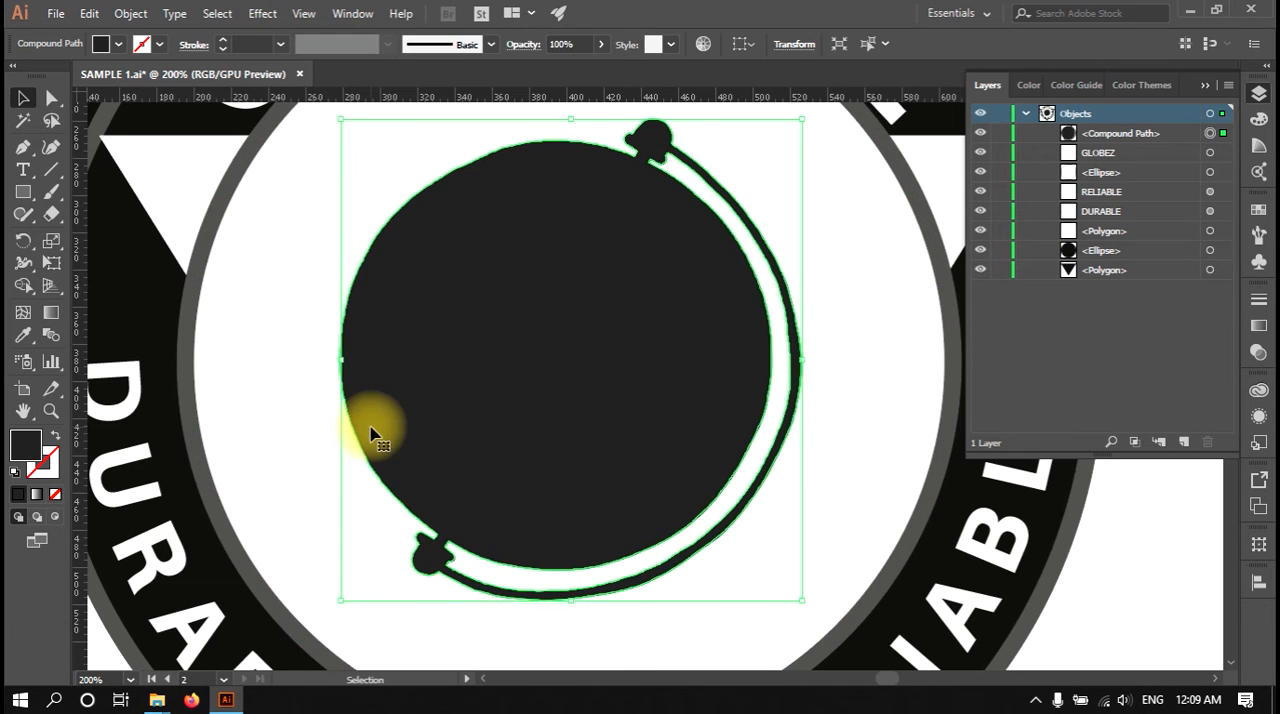
Step: Hide the artboards so that only the badge artwork remains on the canvas
left_click(303, 13)
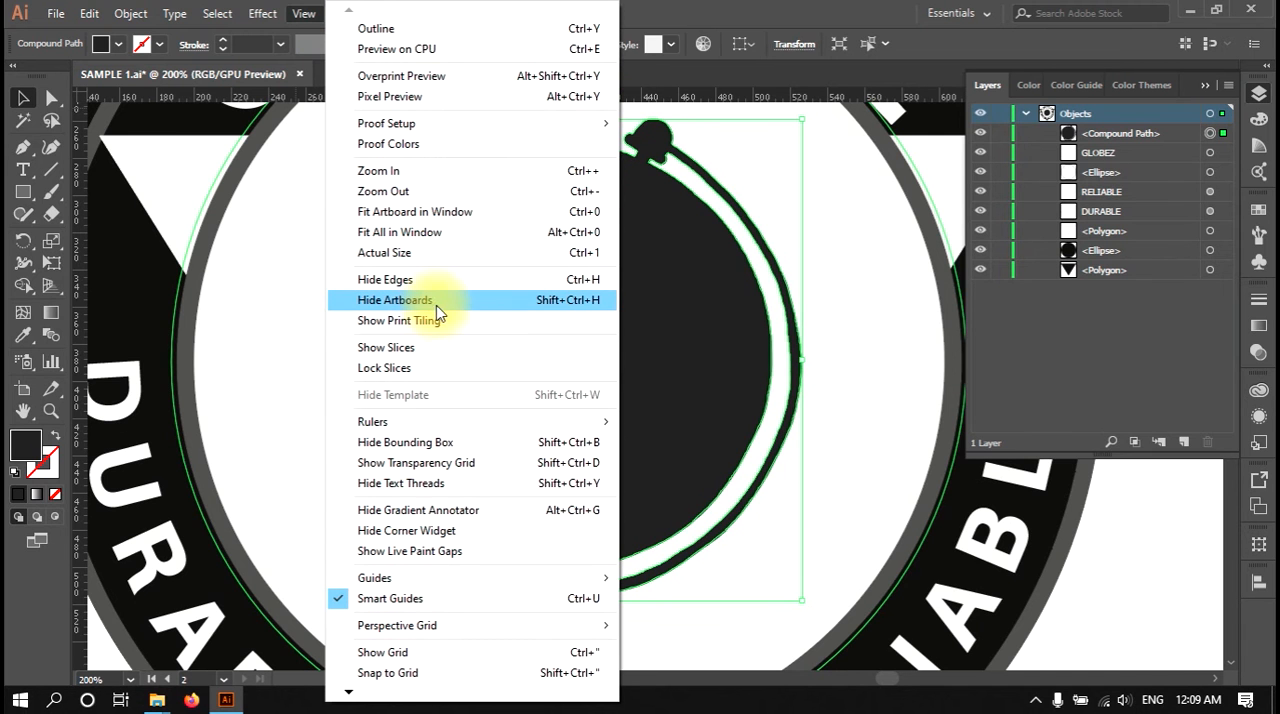
left_click(672, 306)
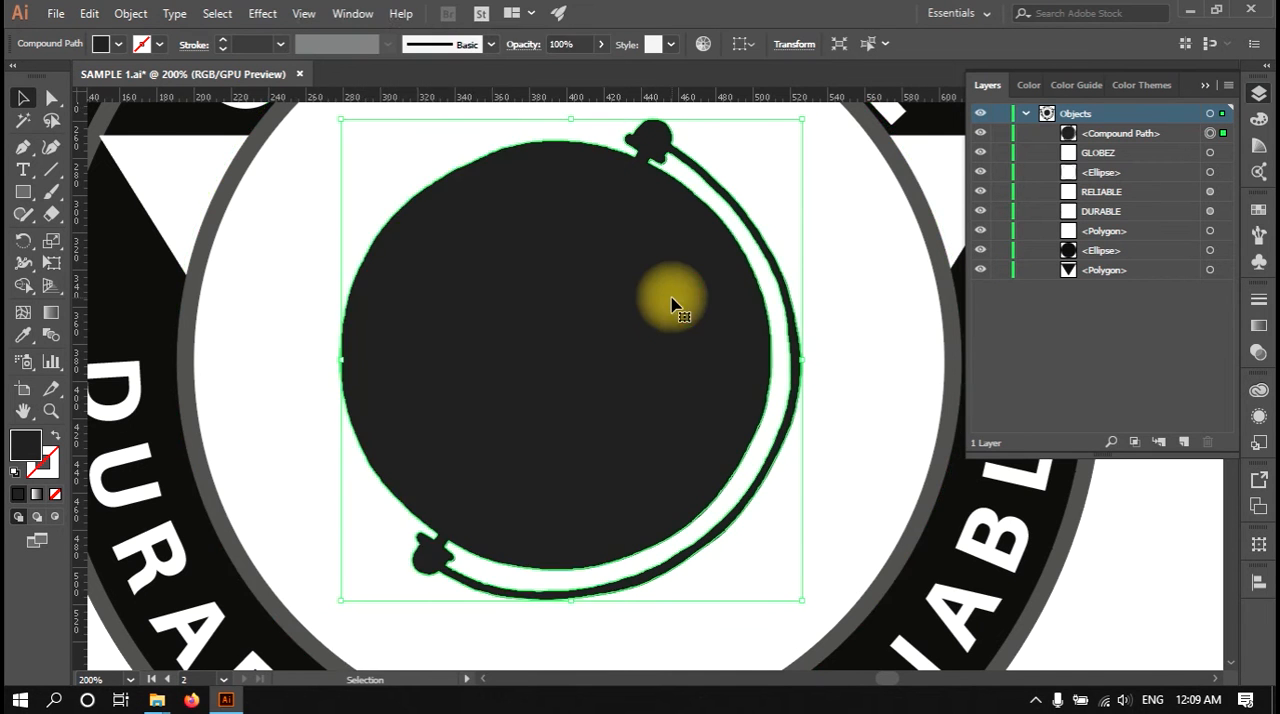
scroll(674, 304, "down", 3)
key("space")
left_click_drag(577, 313, 693, 375)
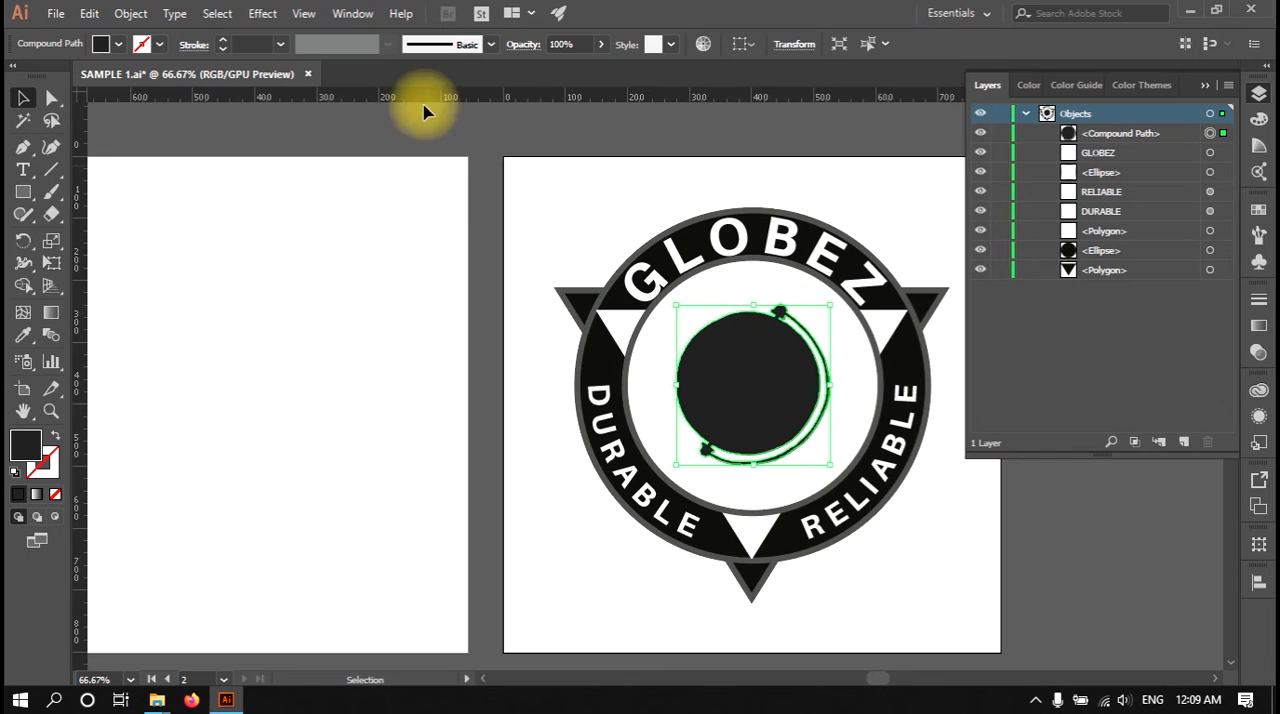
left_click(301, 12)
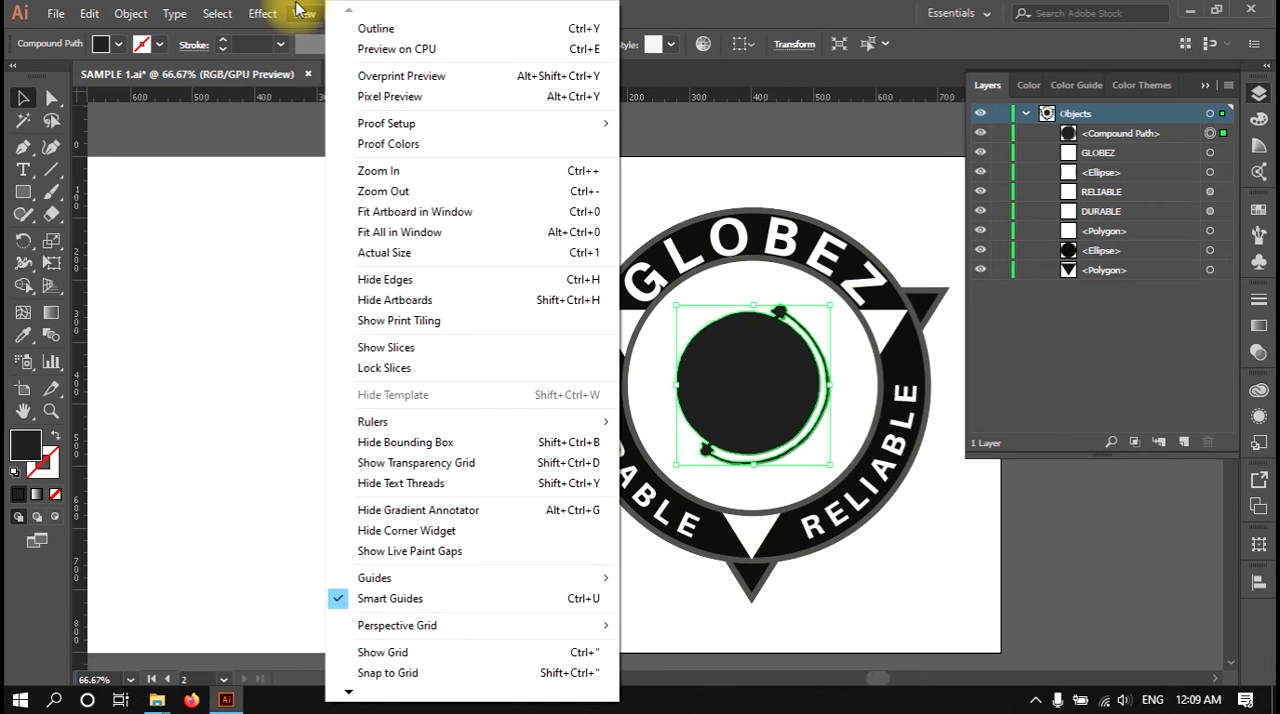
left_click(418, 300)
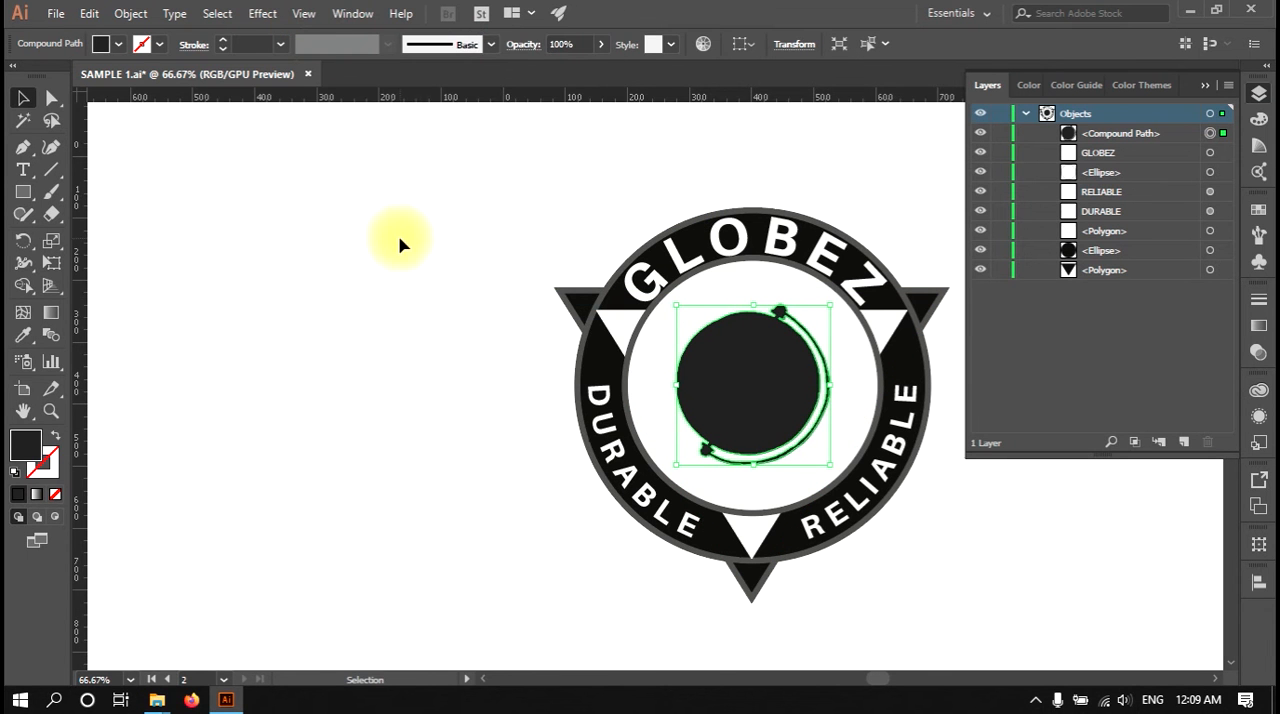
Step: Show the hidden artboards again around the badge artwork
scroll(400, 243, "down", 8)
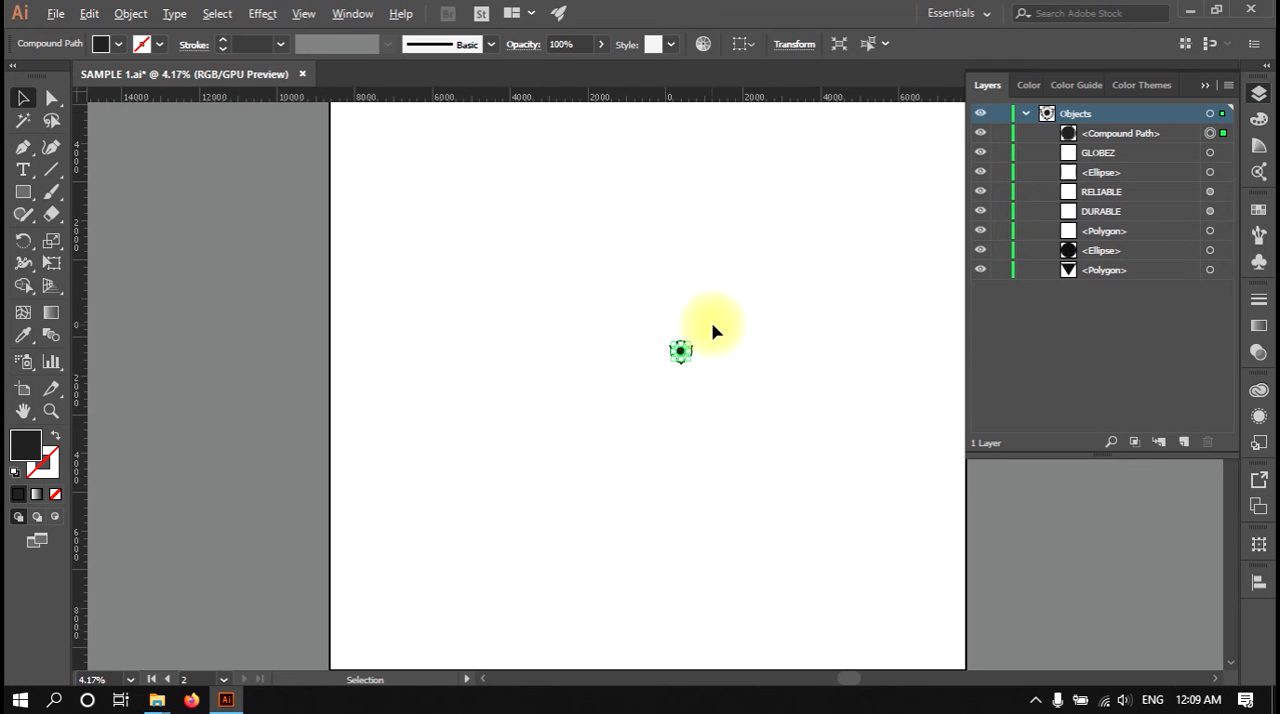
scroll(712, 332, "up", 8)
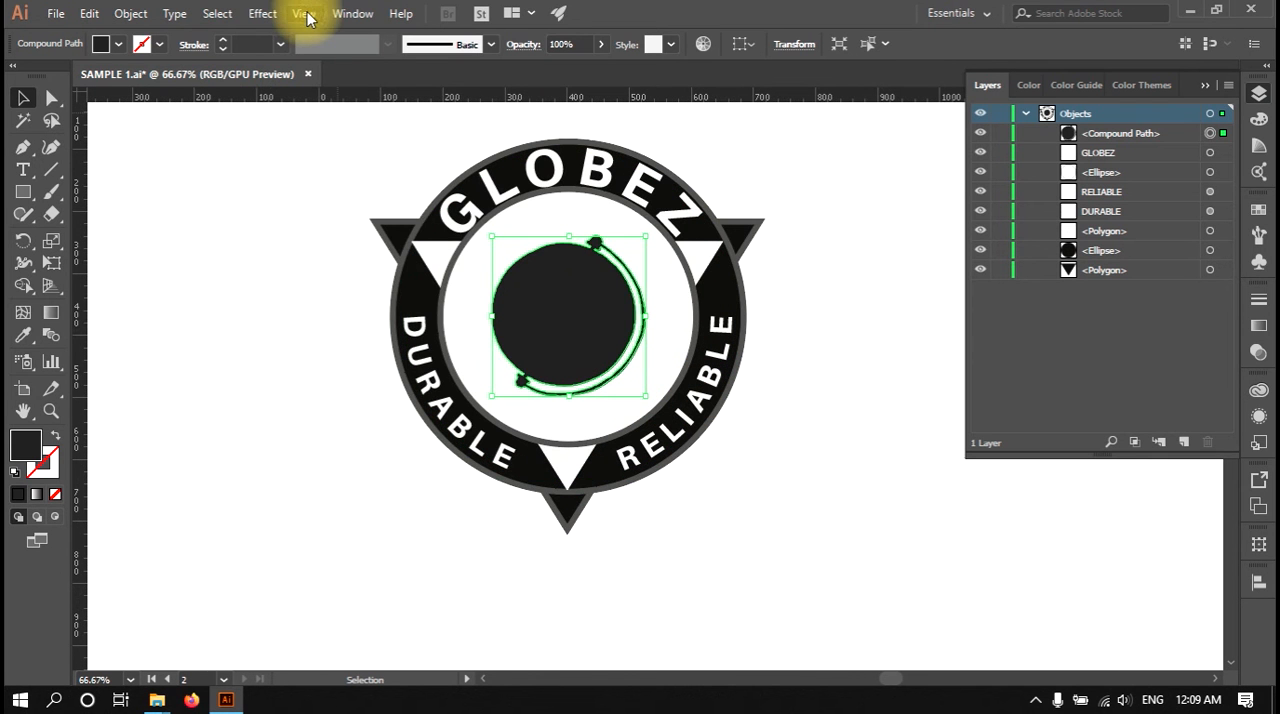
left_click(298, 13)
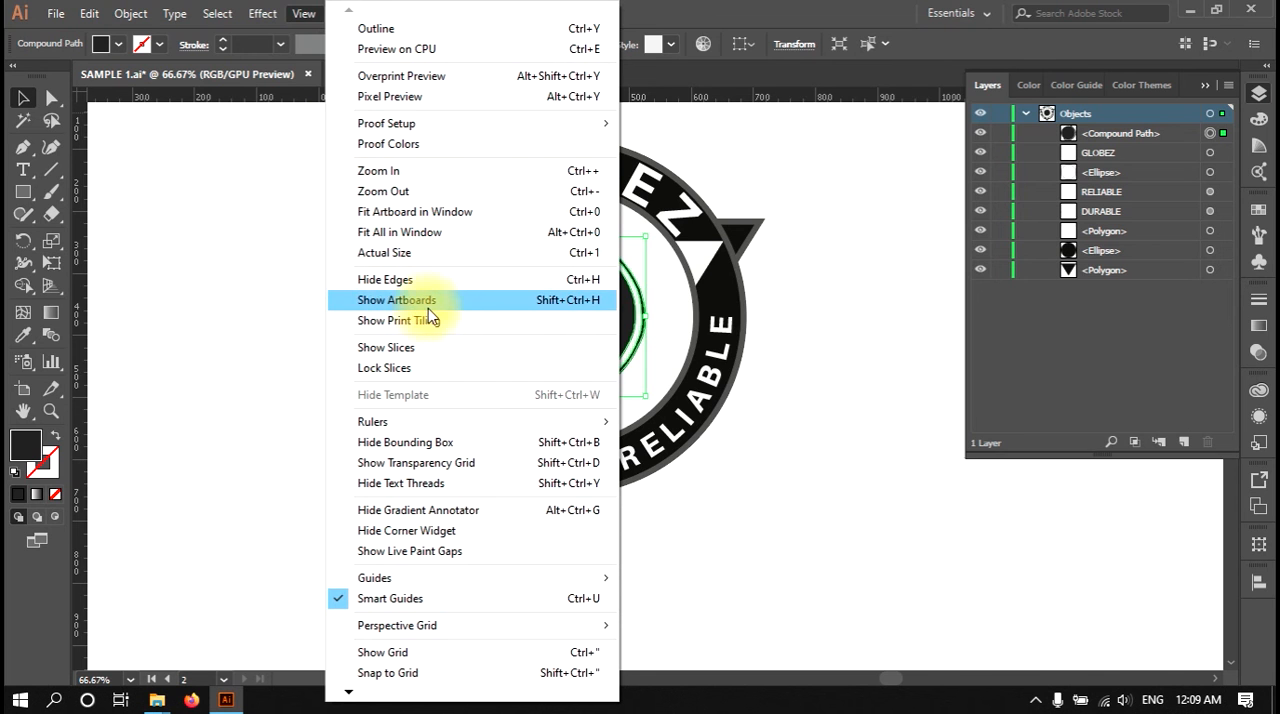
left_click(392, 300)
Step: Hide the document rulers, then show them again
left_click(303, 15)
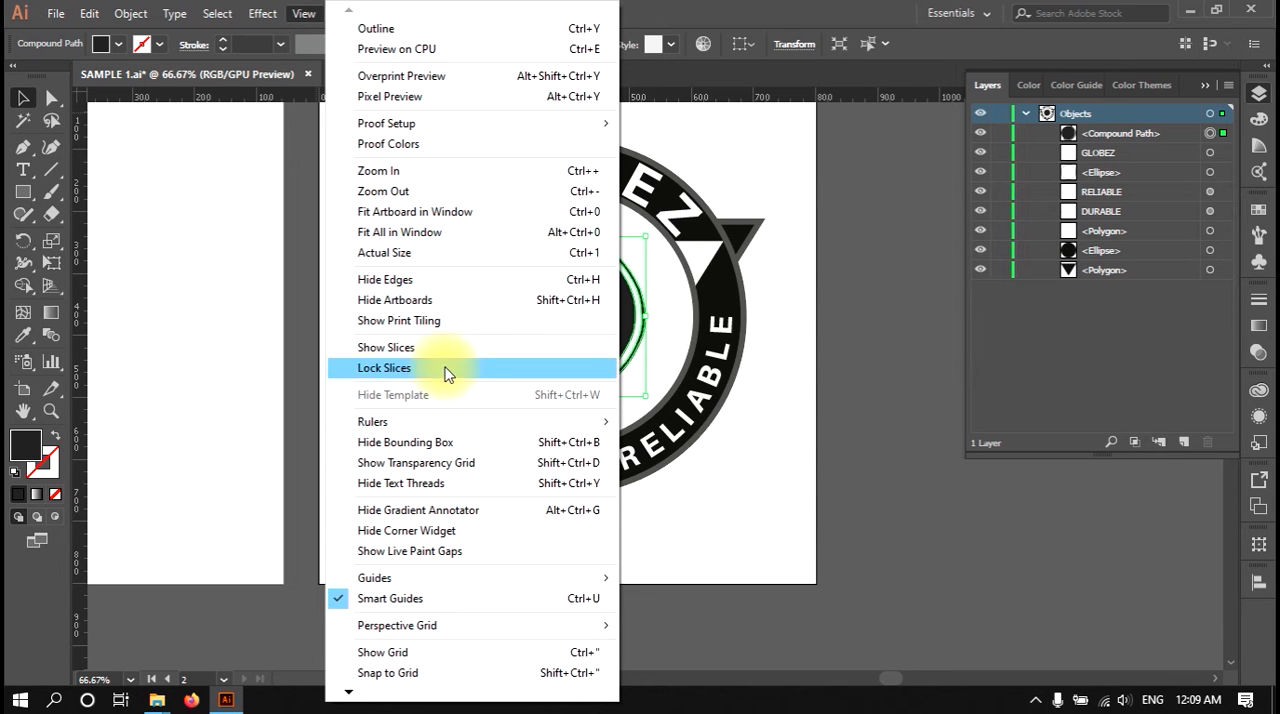
mouse_move(463, 428)
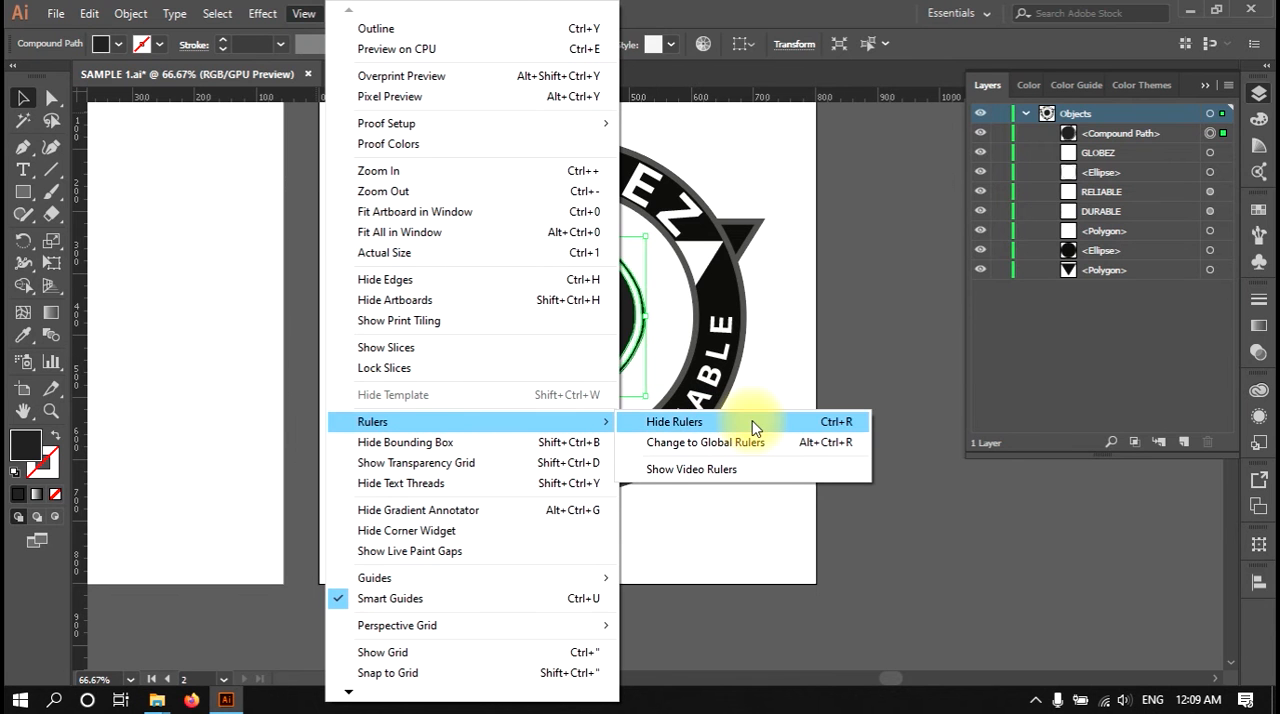
left_click(871, 74)
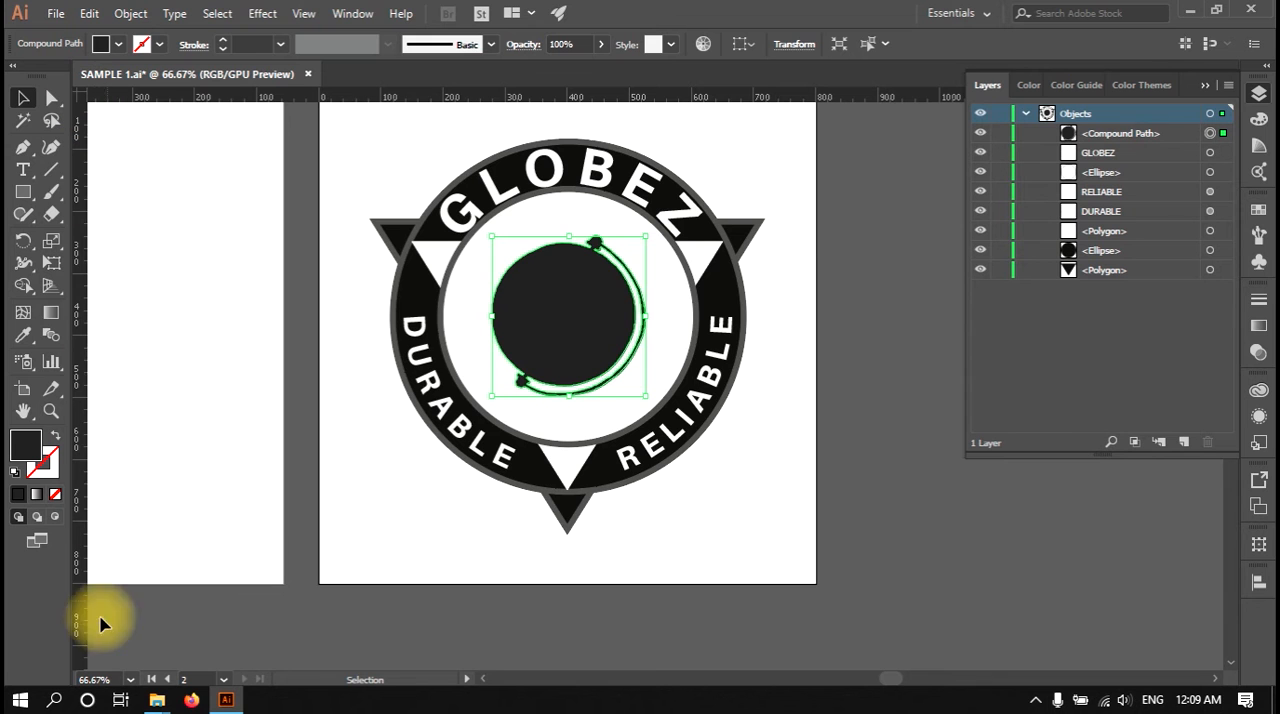
left_click(304, 15)
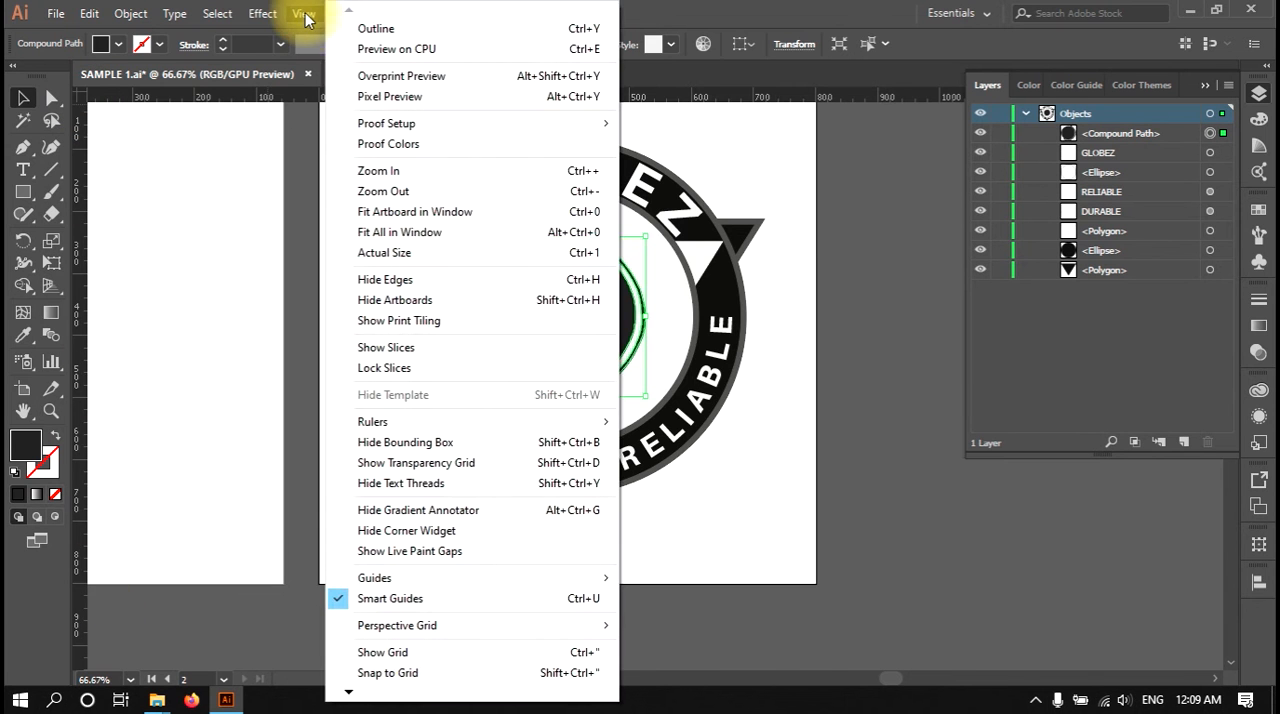
mouse_move(457, 423)
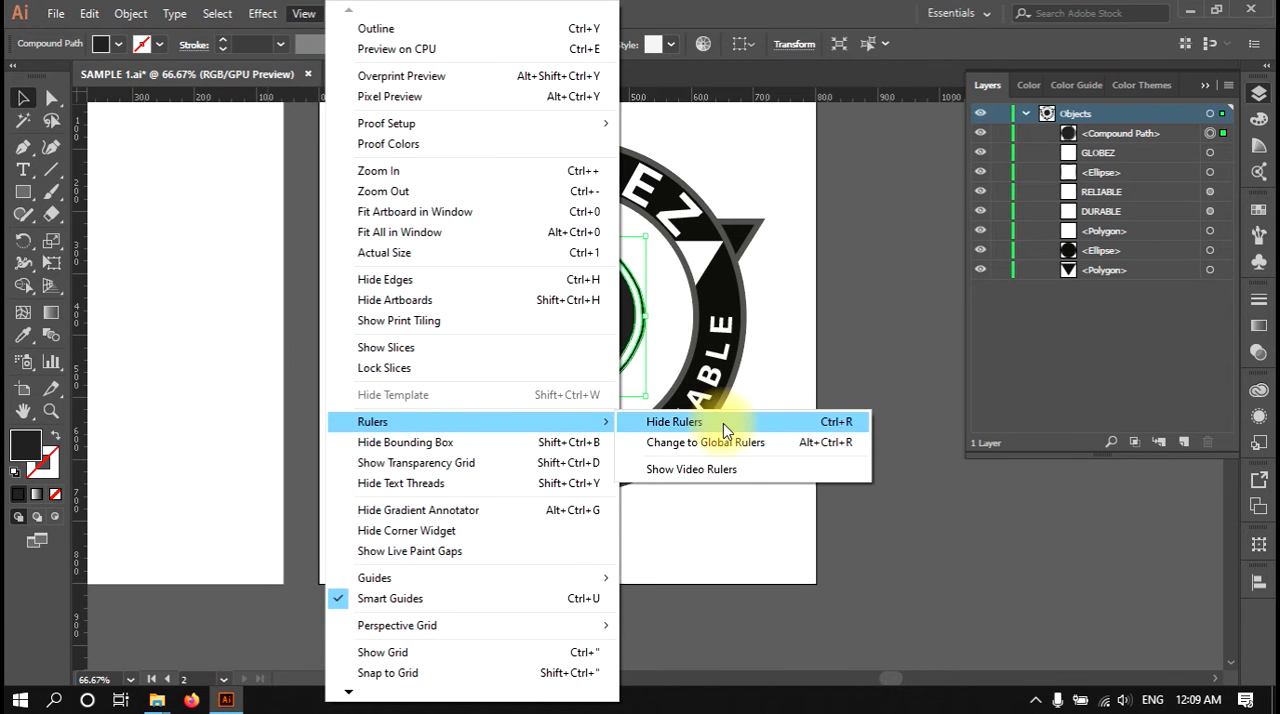
left_click(723, 423)
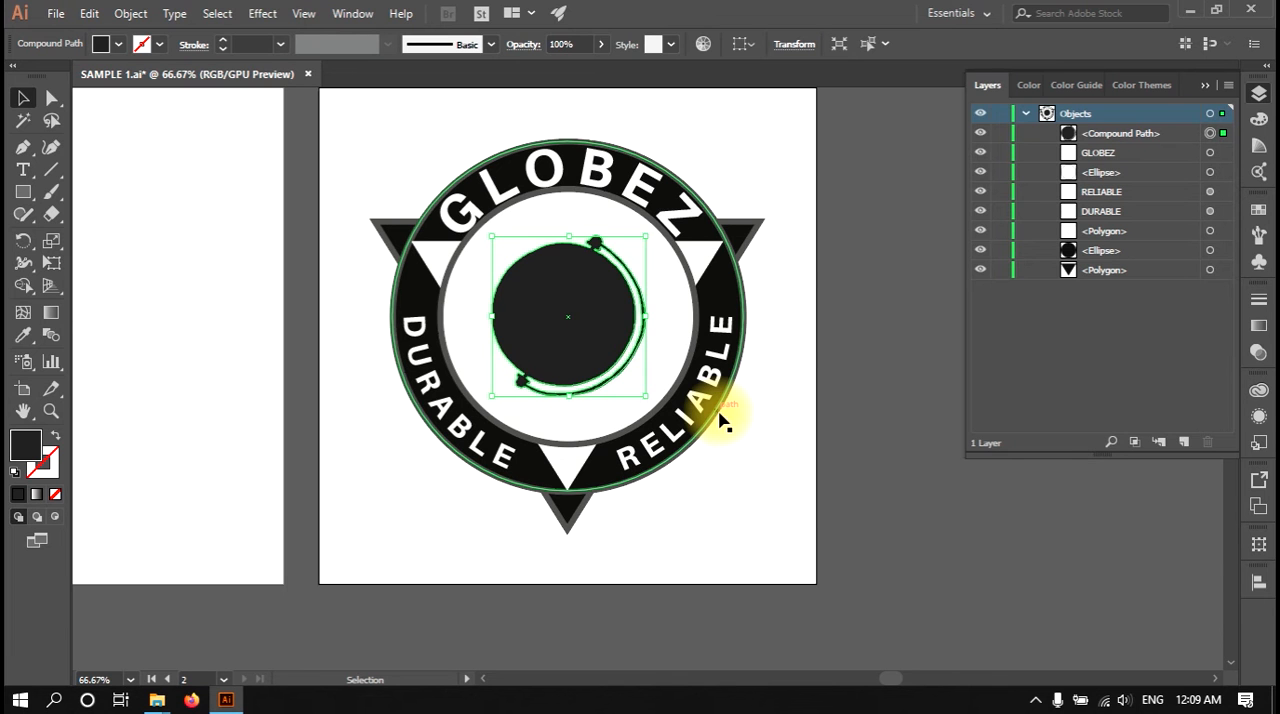
key("a")
key("ctrl+r")
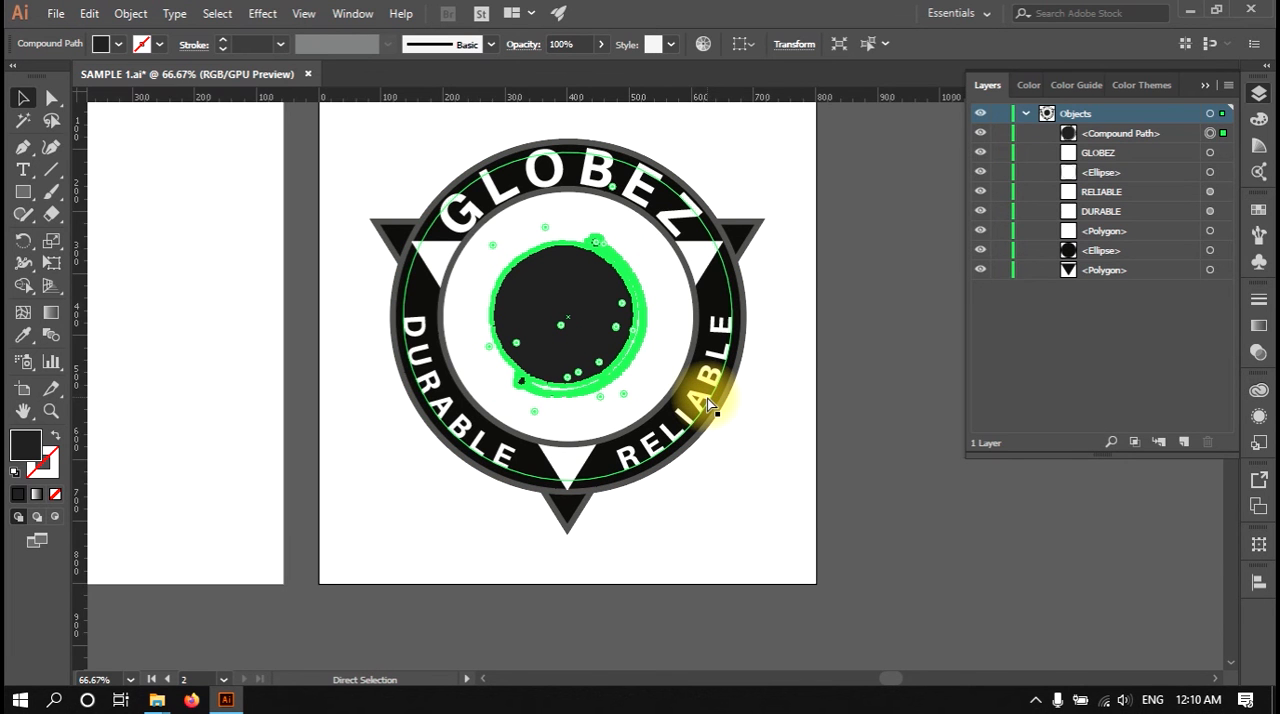
key("v")
Step: Hide the bounding box of the selected central globe shape, then show it again
left_click(306, 13)
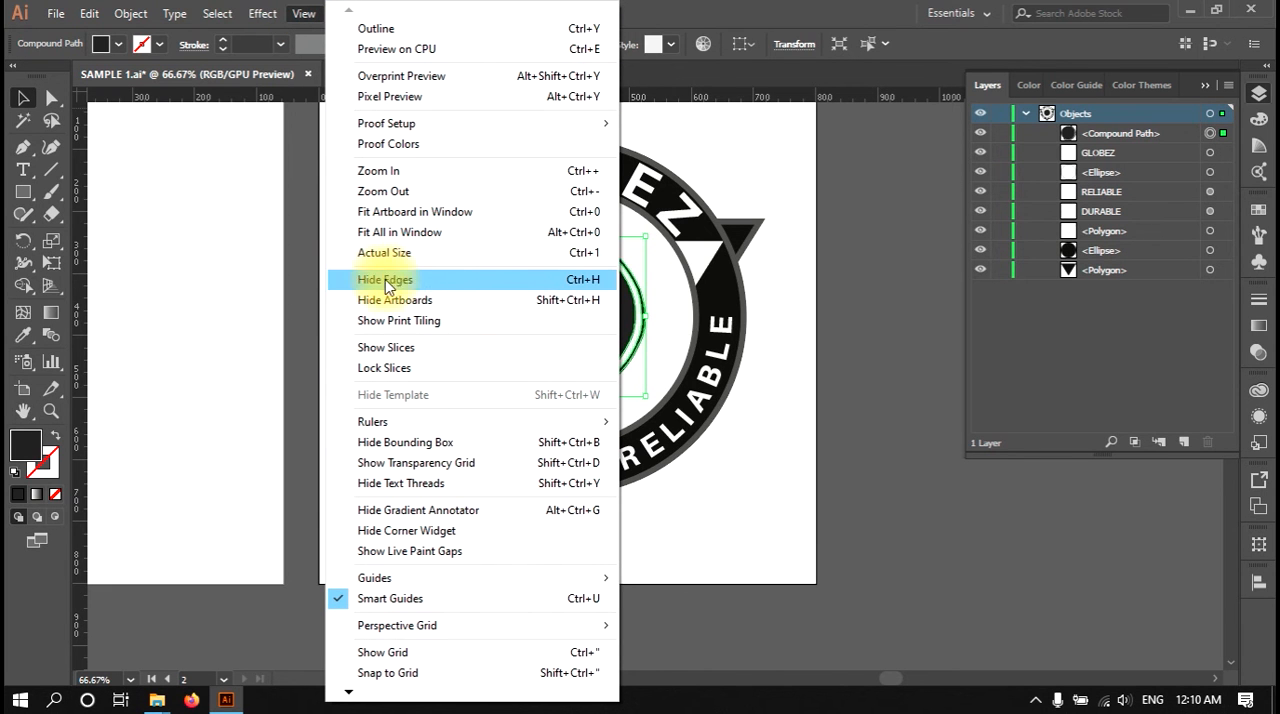
left_click(794, 466)
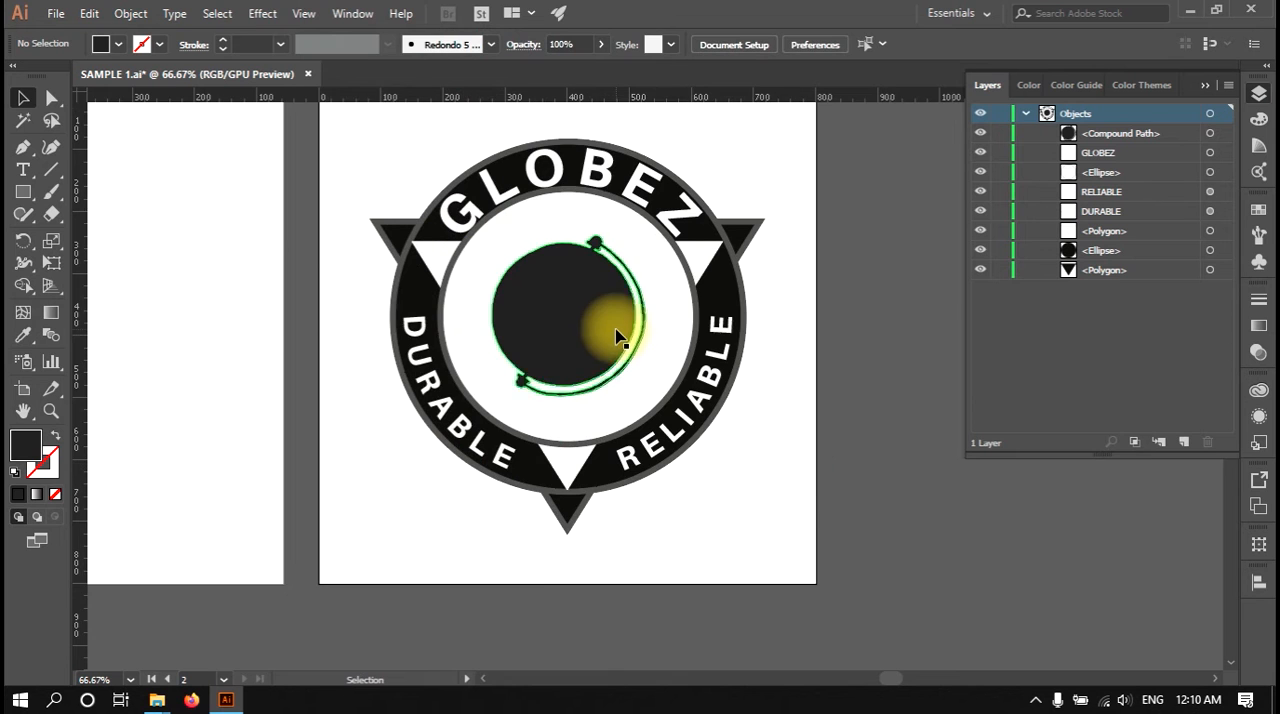
scroll(620, 337, "up", 1)
left_click(575, 313)
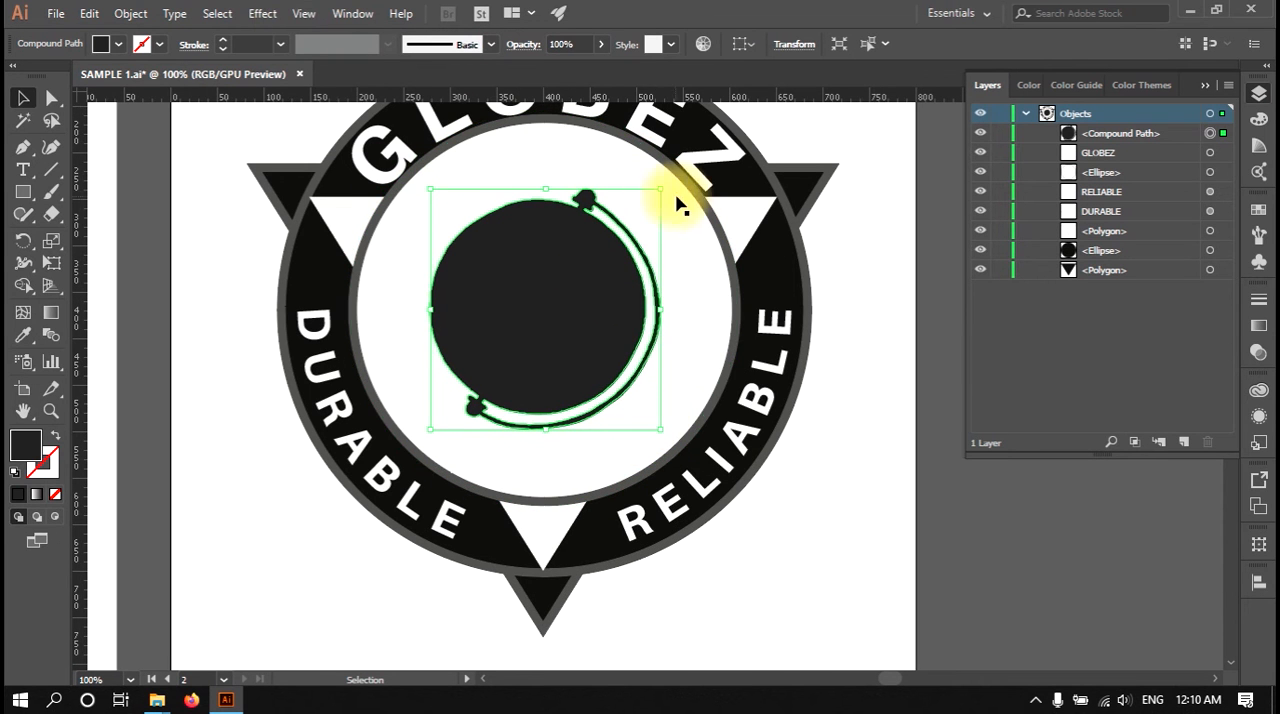
left_click(303, 14)
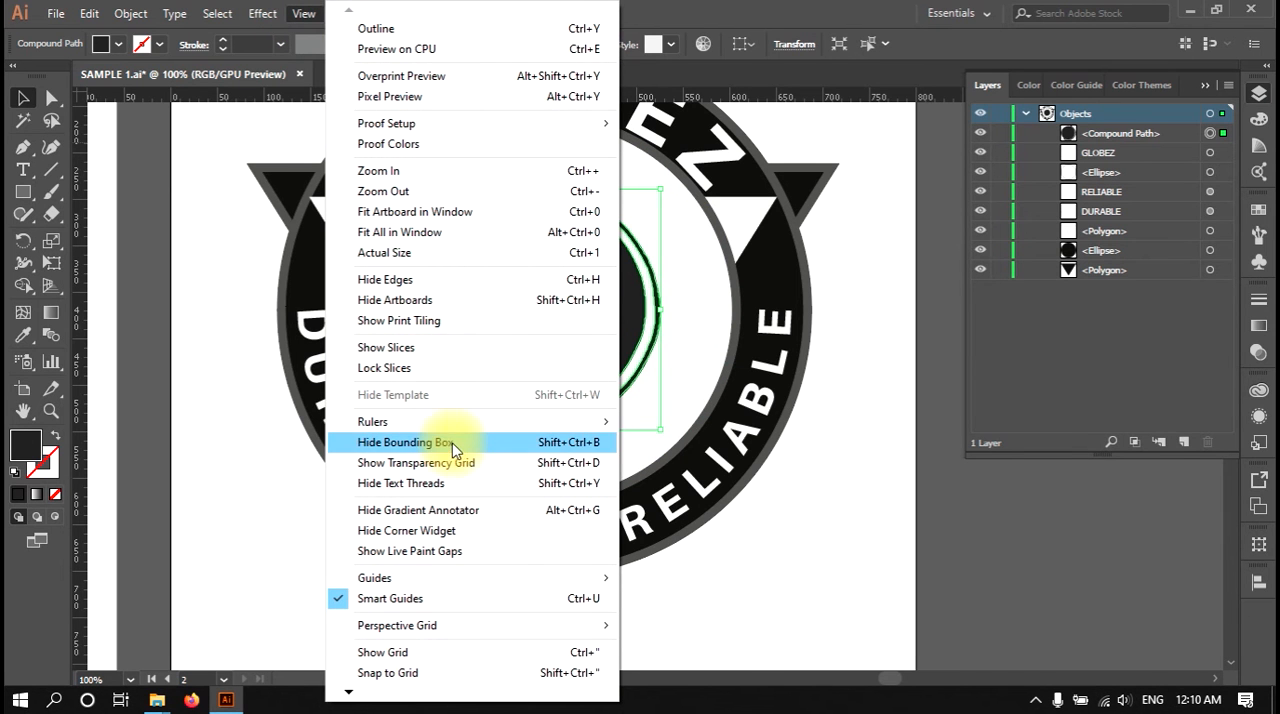
left_click(521, 450)
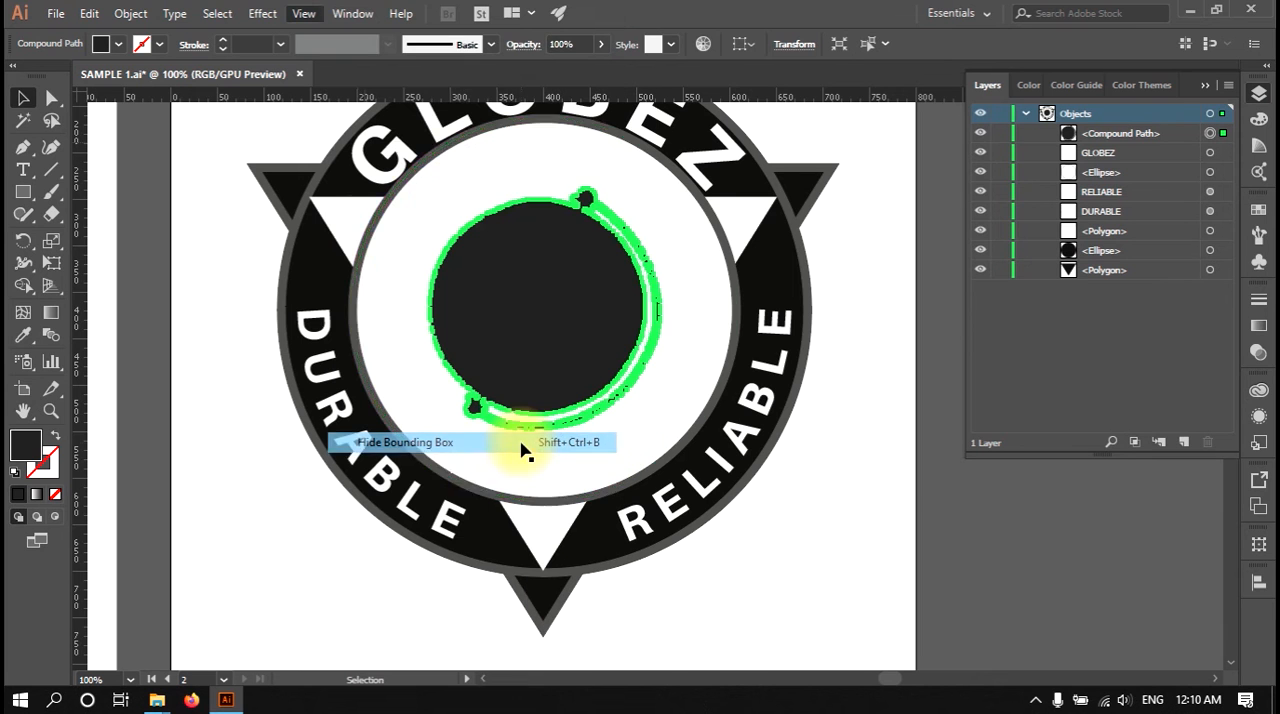
left_click(891, 477)
left_click(514, 309)
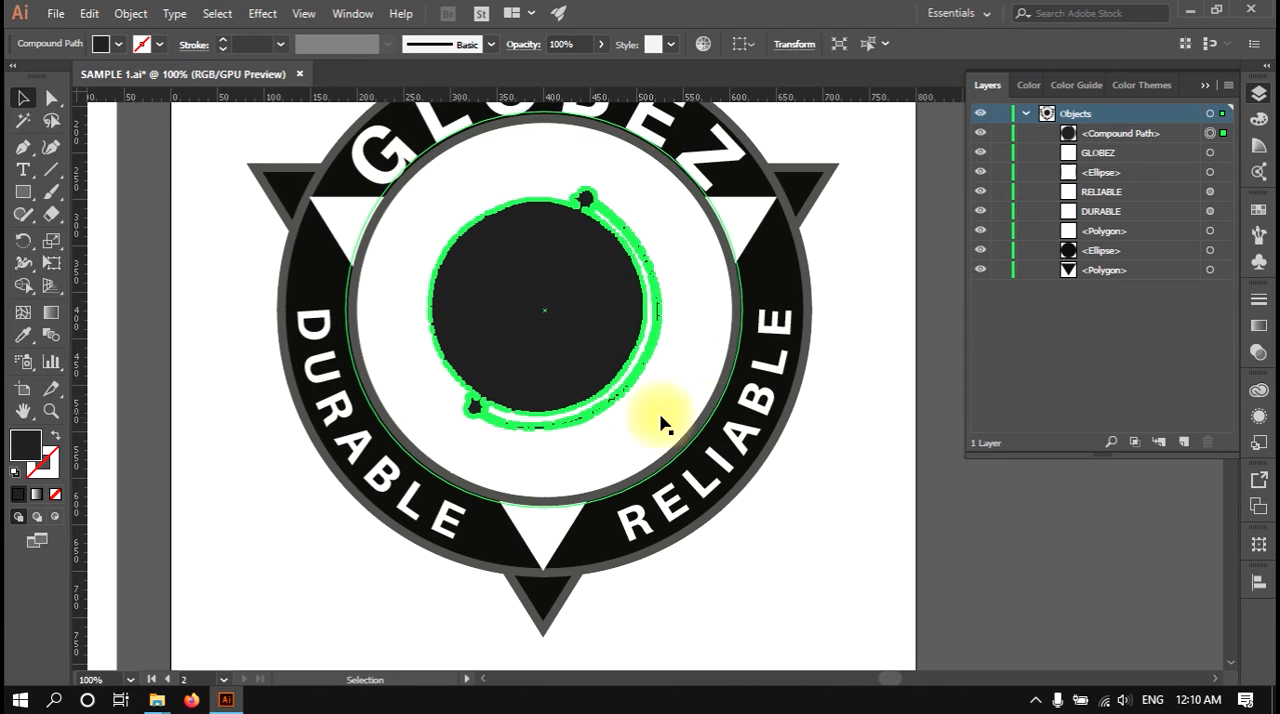
left_click(265, 14)
mouse_move(303, 14)
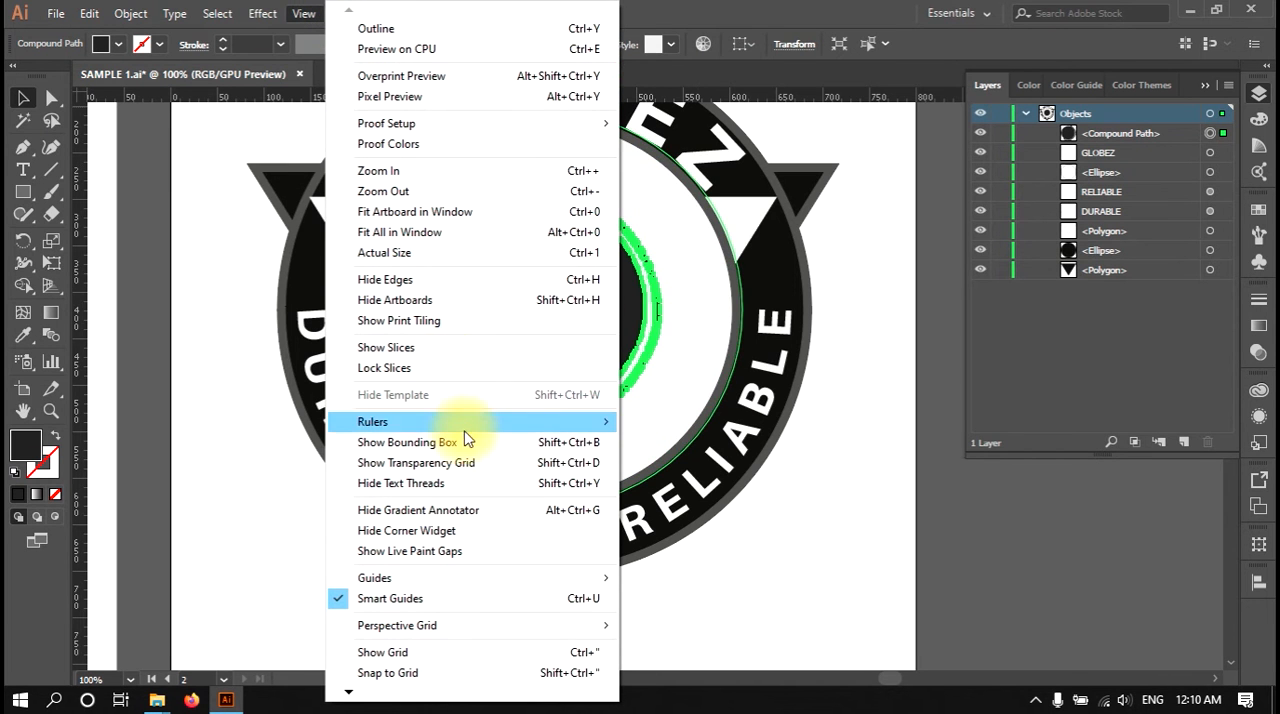
left_click(412, 442)
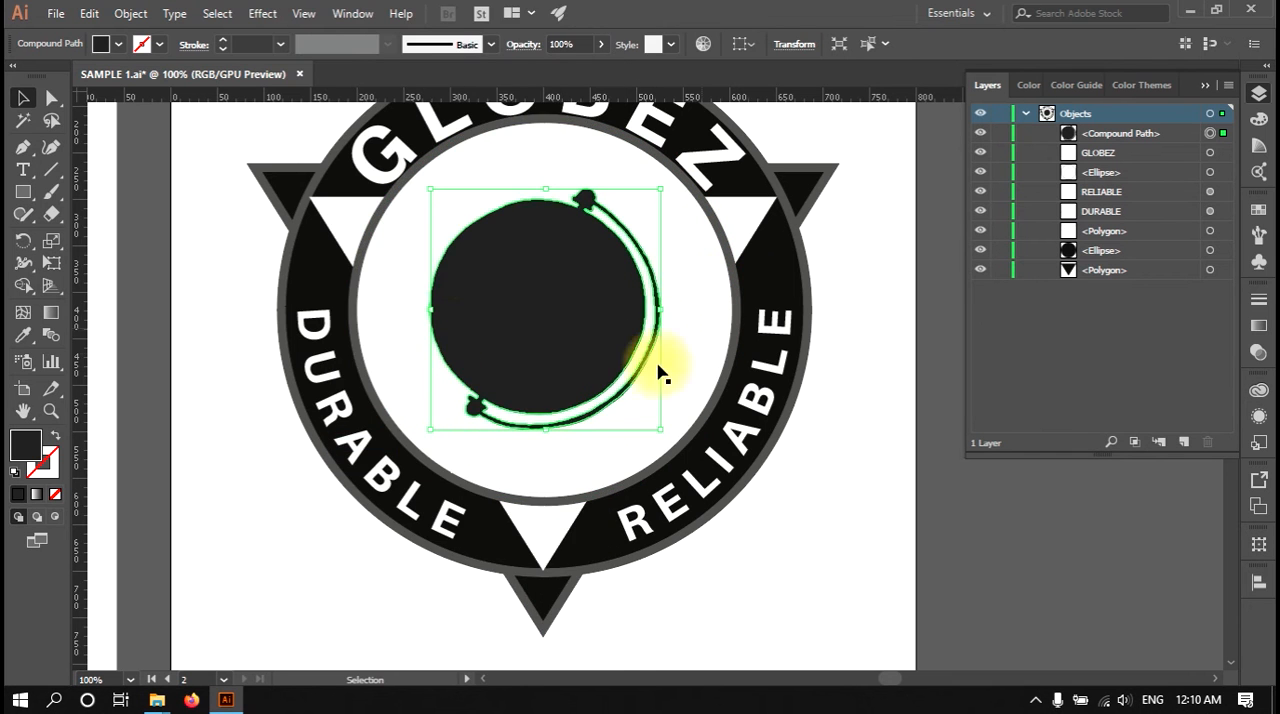
Step: Show the transparency grid behind the badge artwork, then hide it again
left_click(303, 14)
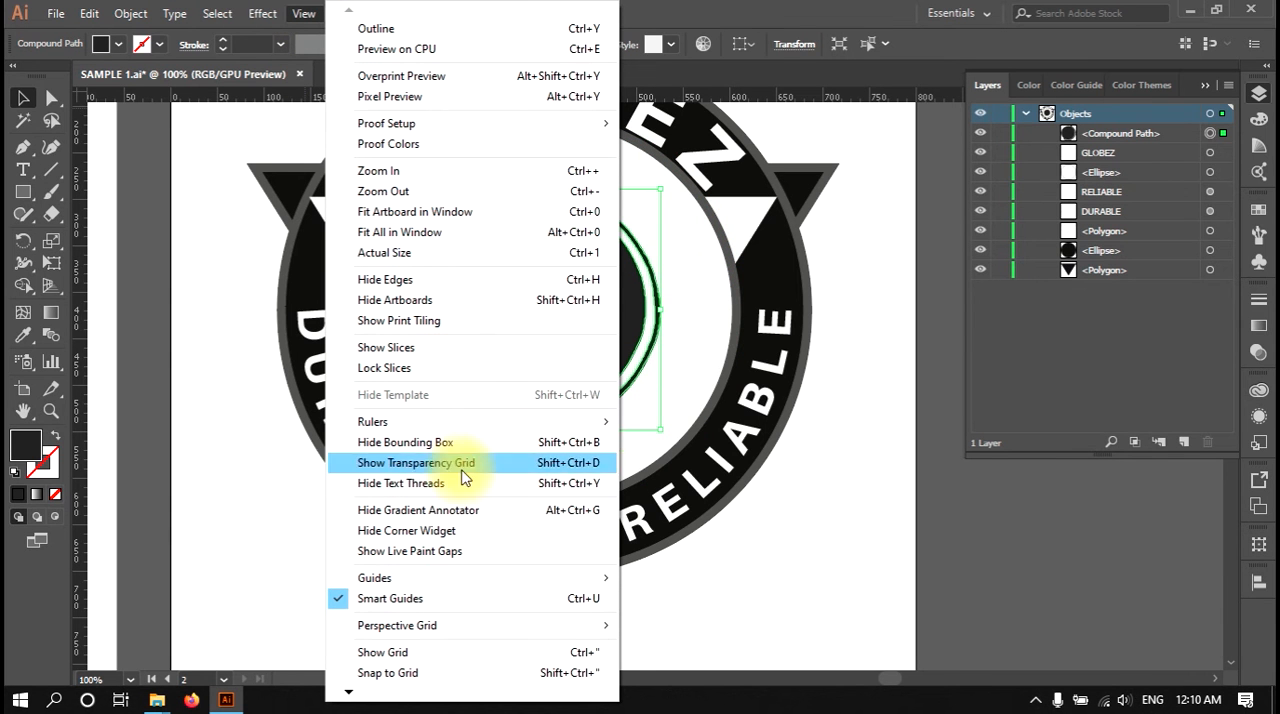
left_click(472, 465)
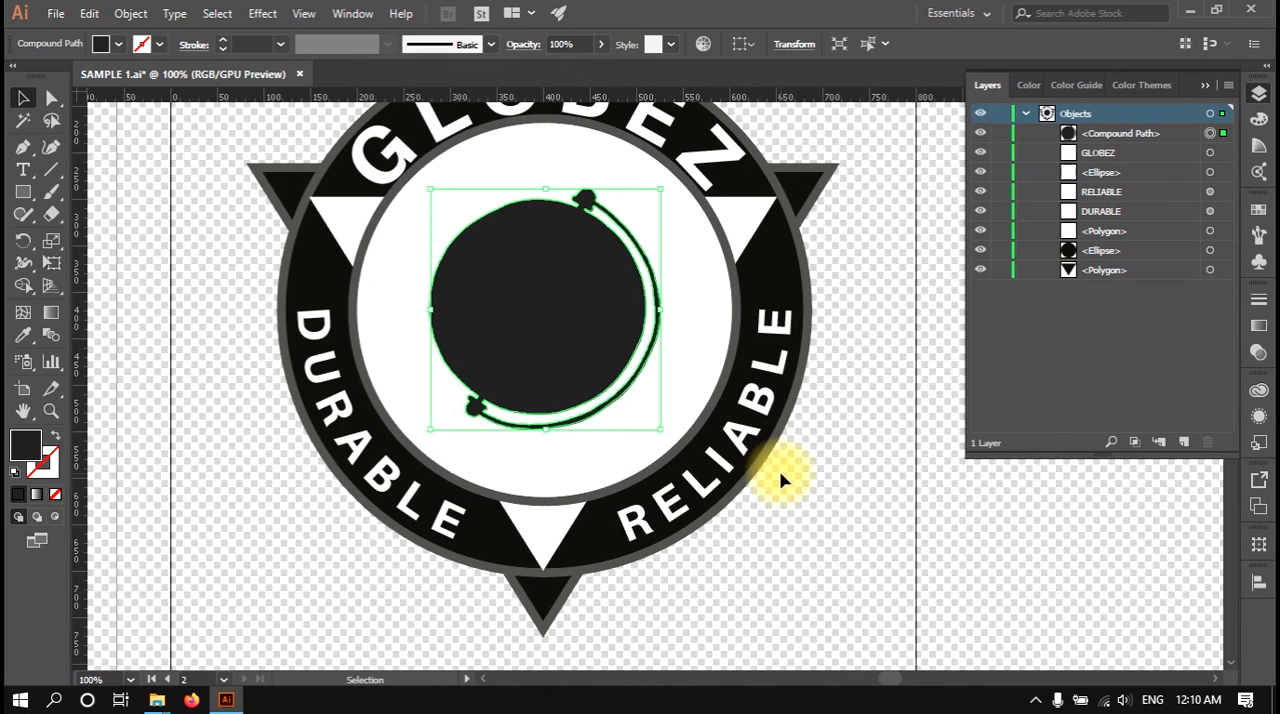
scroll(780, 480, "down", 2)
left_click_drag(783, 481, 588, 478)
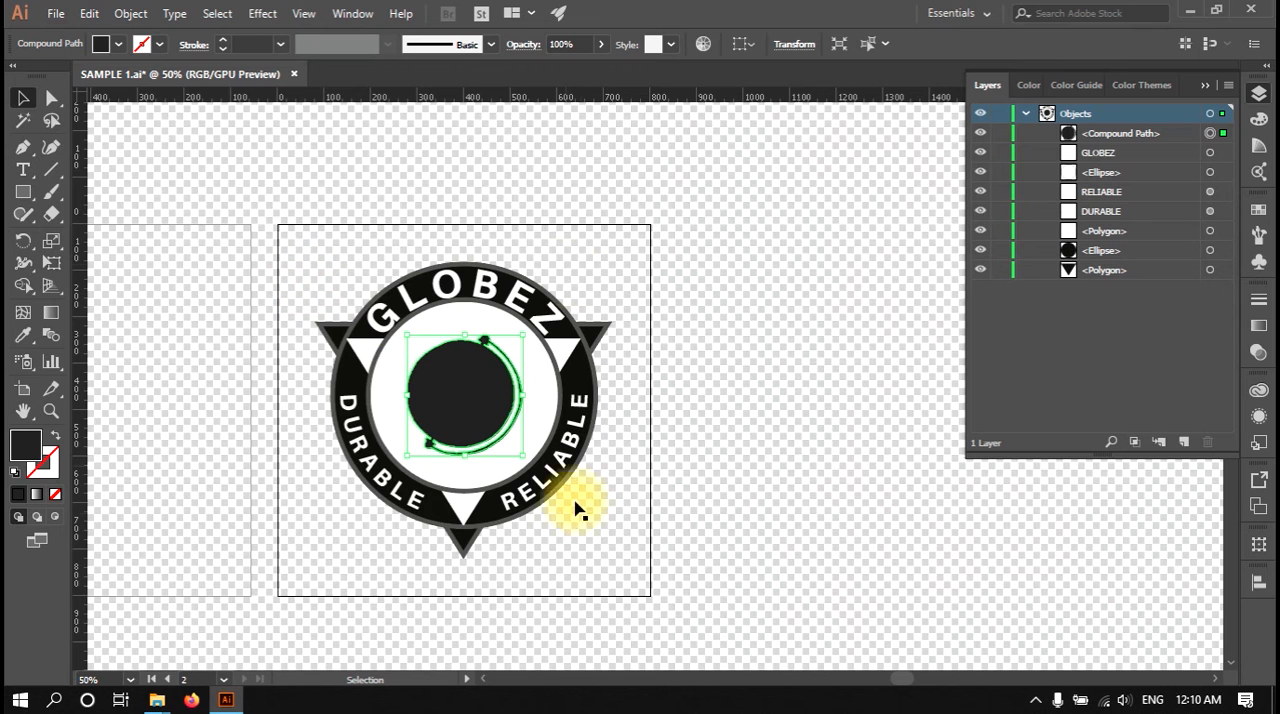
scroll(420, 495, "up", 1)
key("alt+v")
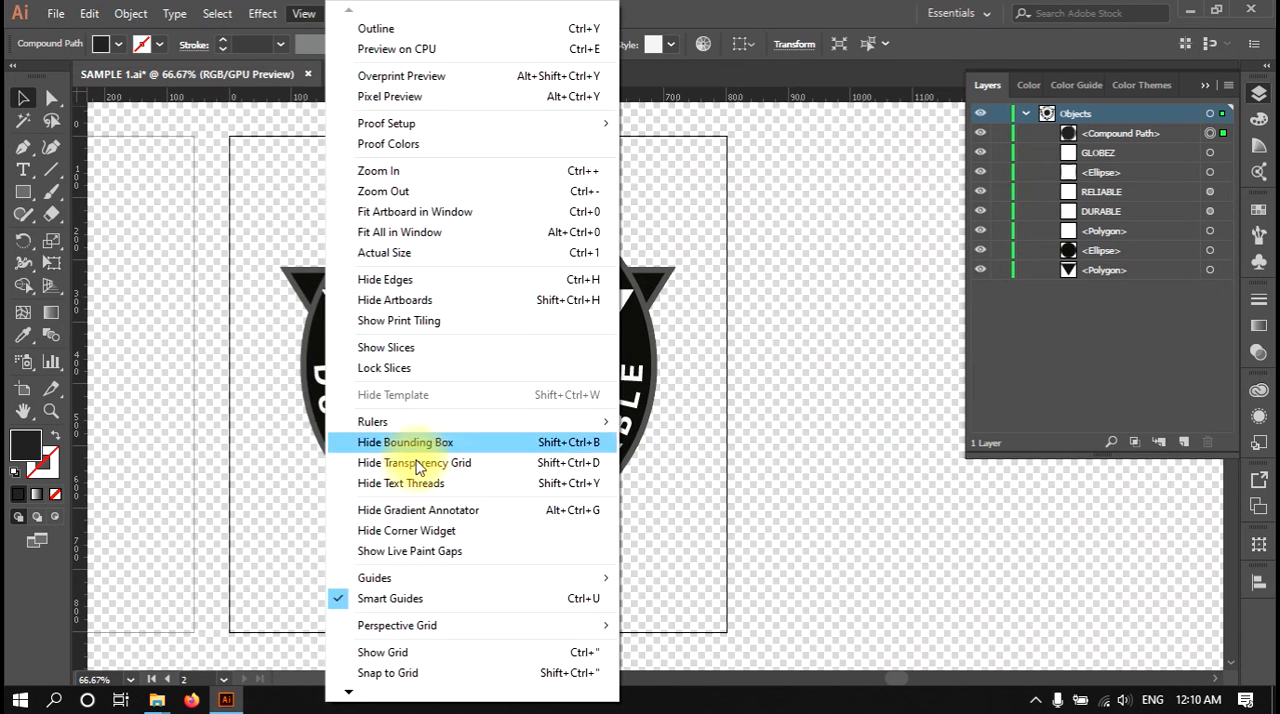
left_click(420, 463)
Step: Deselect the globe shape and select the white triangle polygon of the badge with the Direct Selection tool
left_click(278, 17)
mouse_move(302, 16)
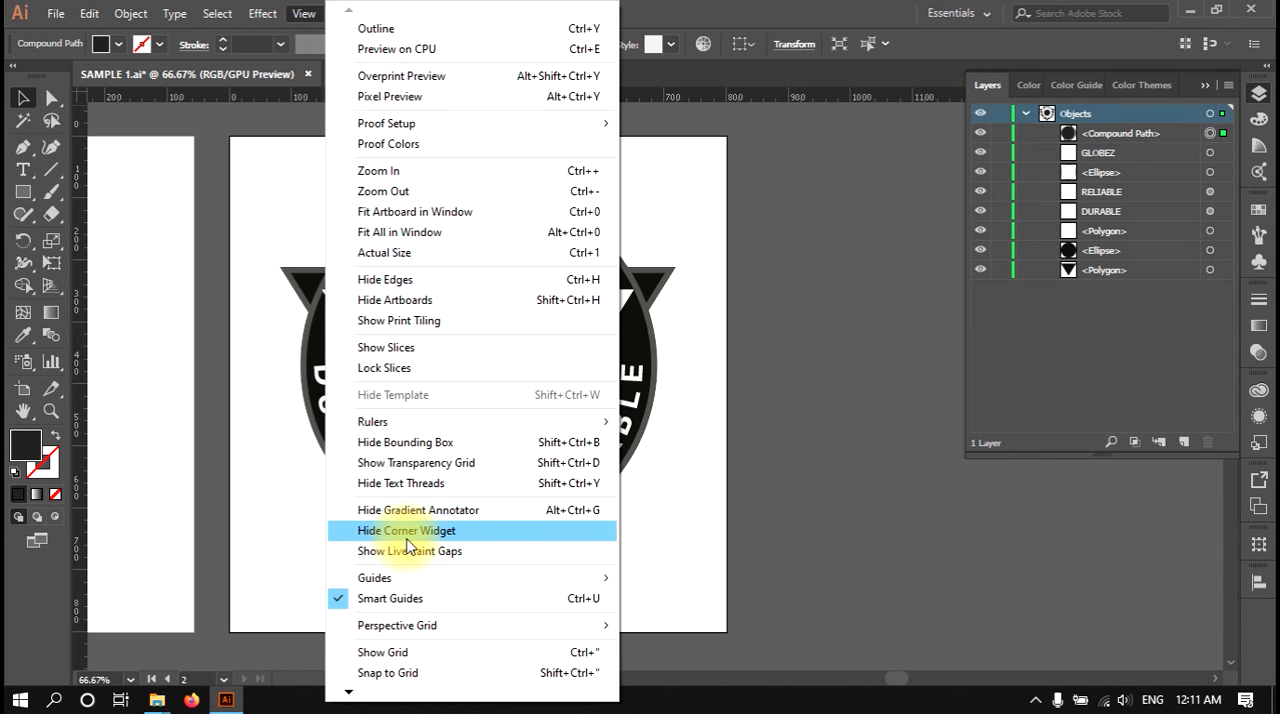
left_click(670, 483)
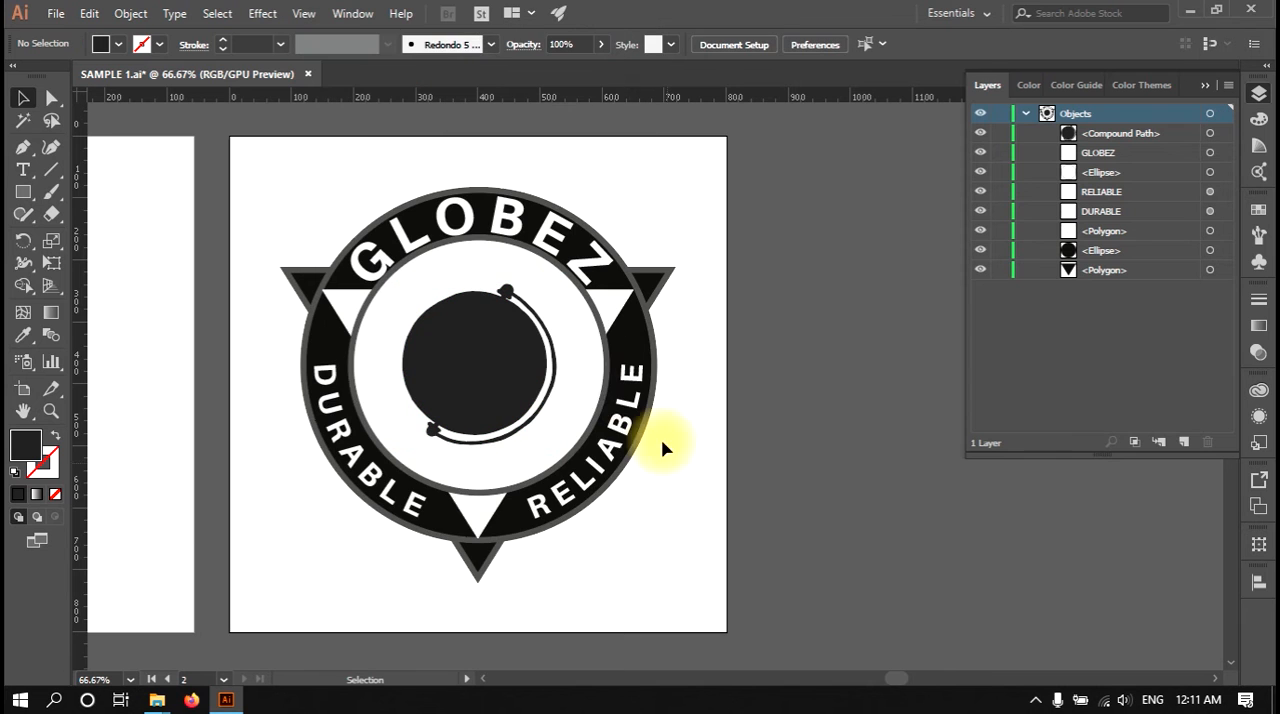
key("a")
left_click(606, 308)
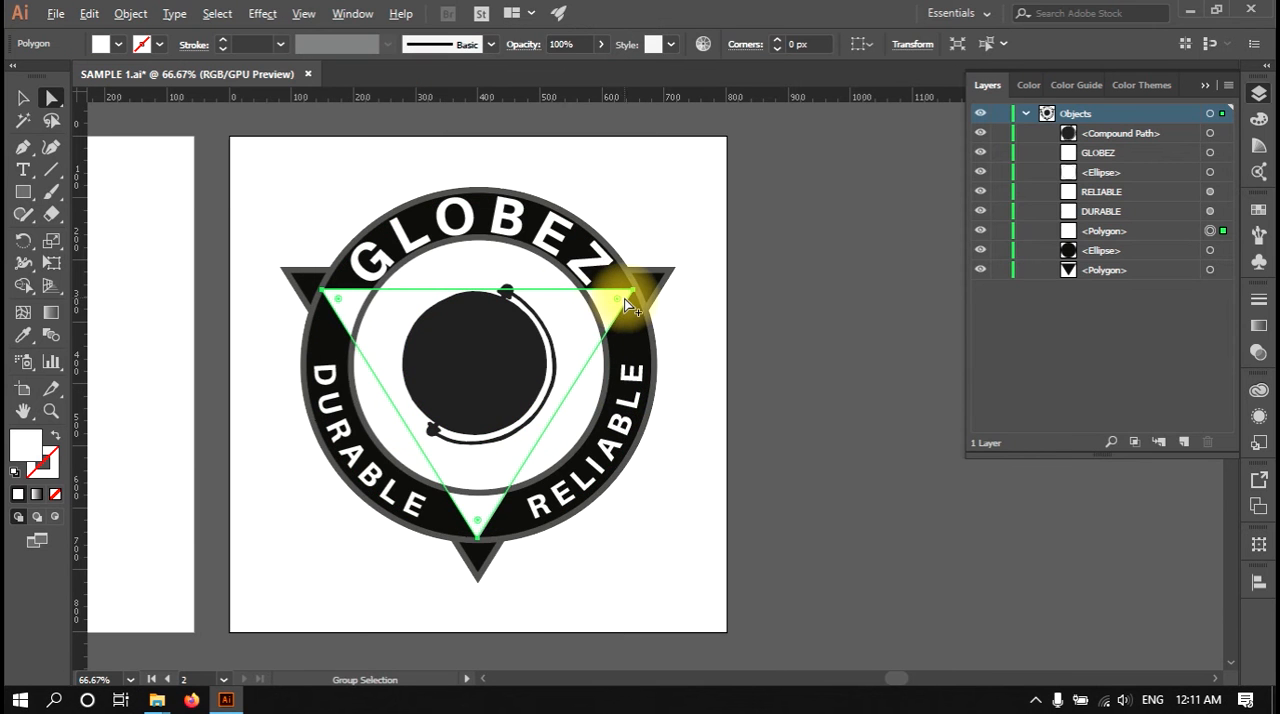
Step: Round the white triangle's upper-right corner to about 29 px with its corner widget, then return it to 0 px
scroll(626, 302, "up", 4)
left_click(650, 276)
left_click_drag(646, 276, 548, 322)
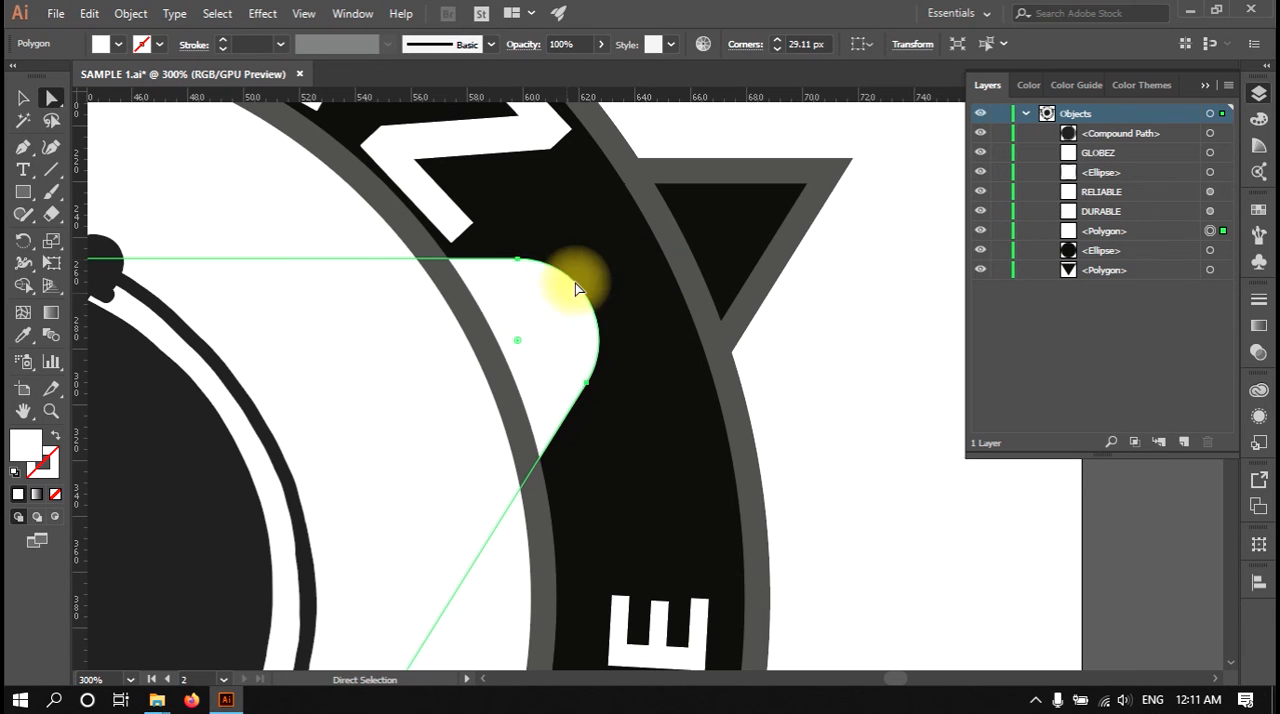
left_click_drag(580, 380, 627, 308)
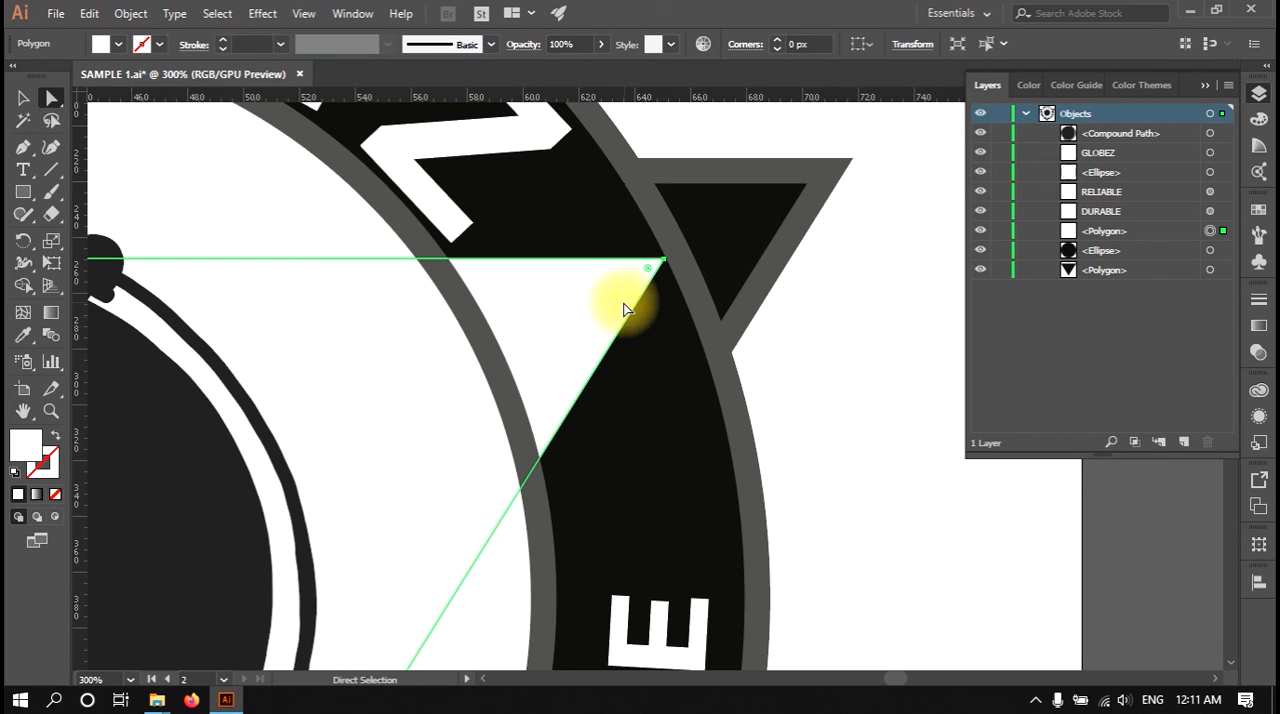
Step: Hide the corner widgets of the selected white triangle, then show them again
left_click(301, 16)
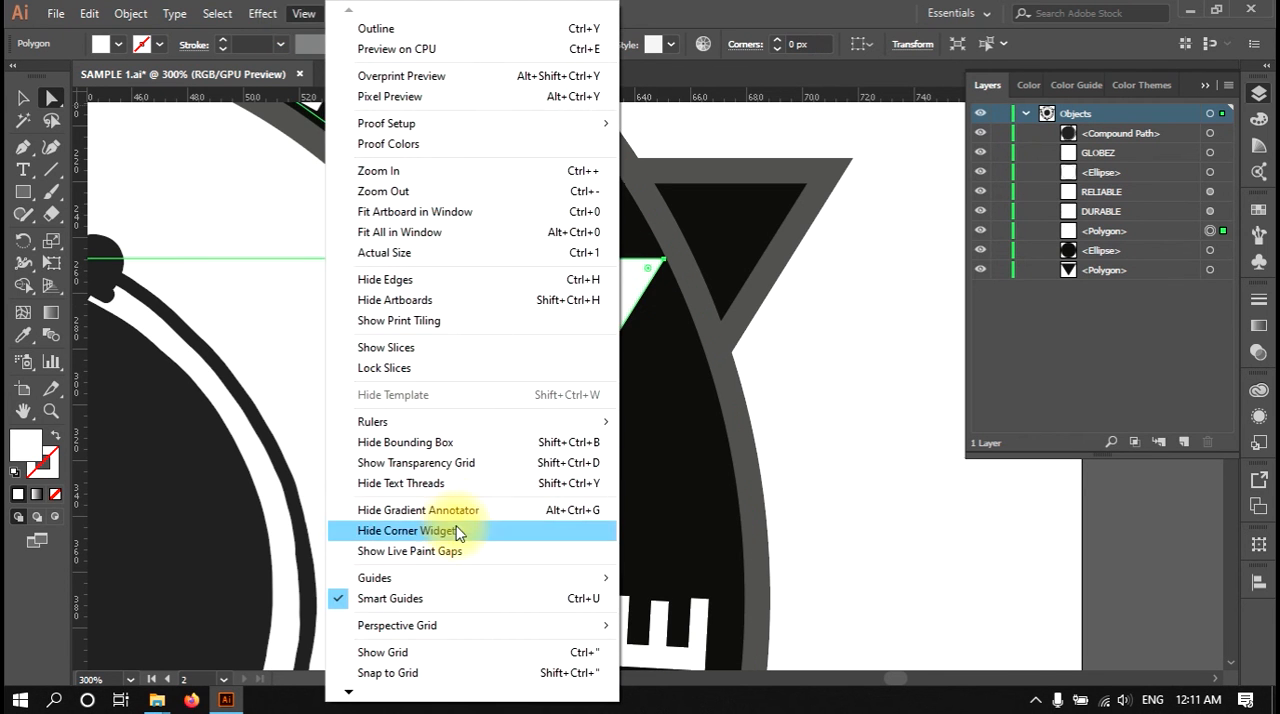
left_click(413, 531)
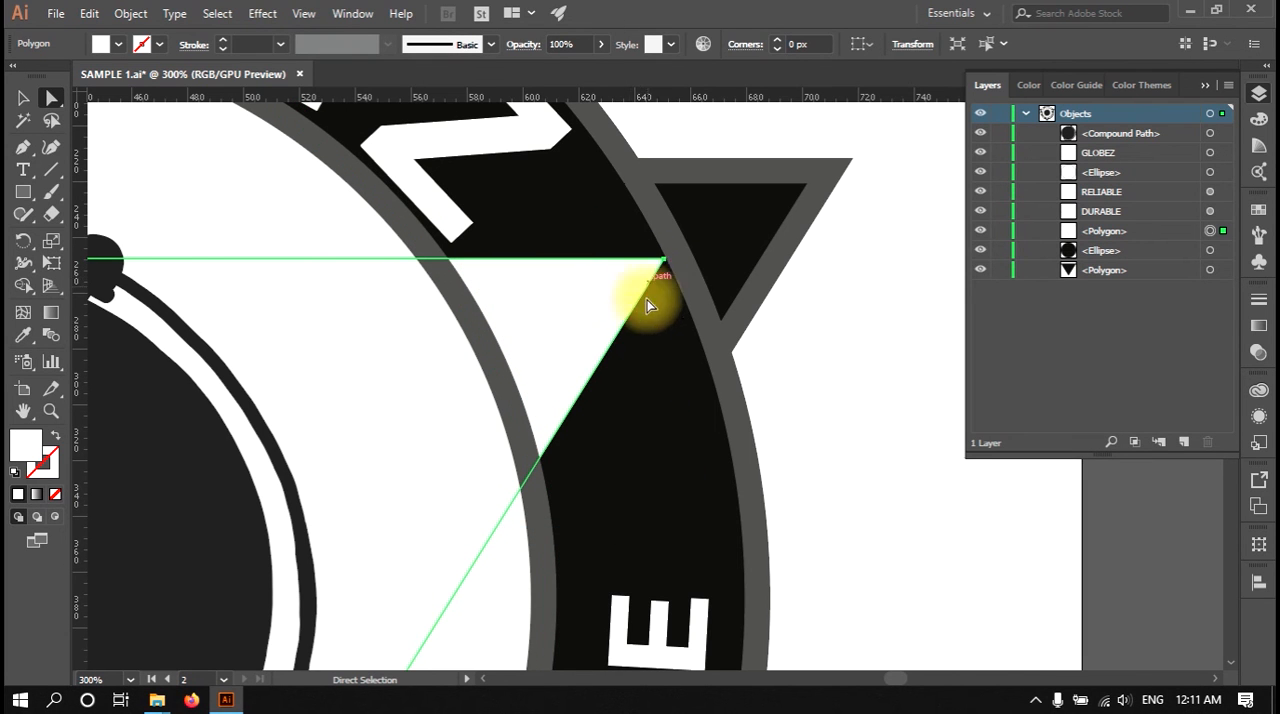
left_click(303, 13)
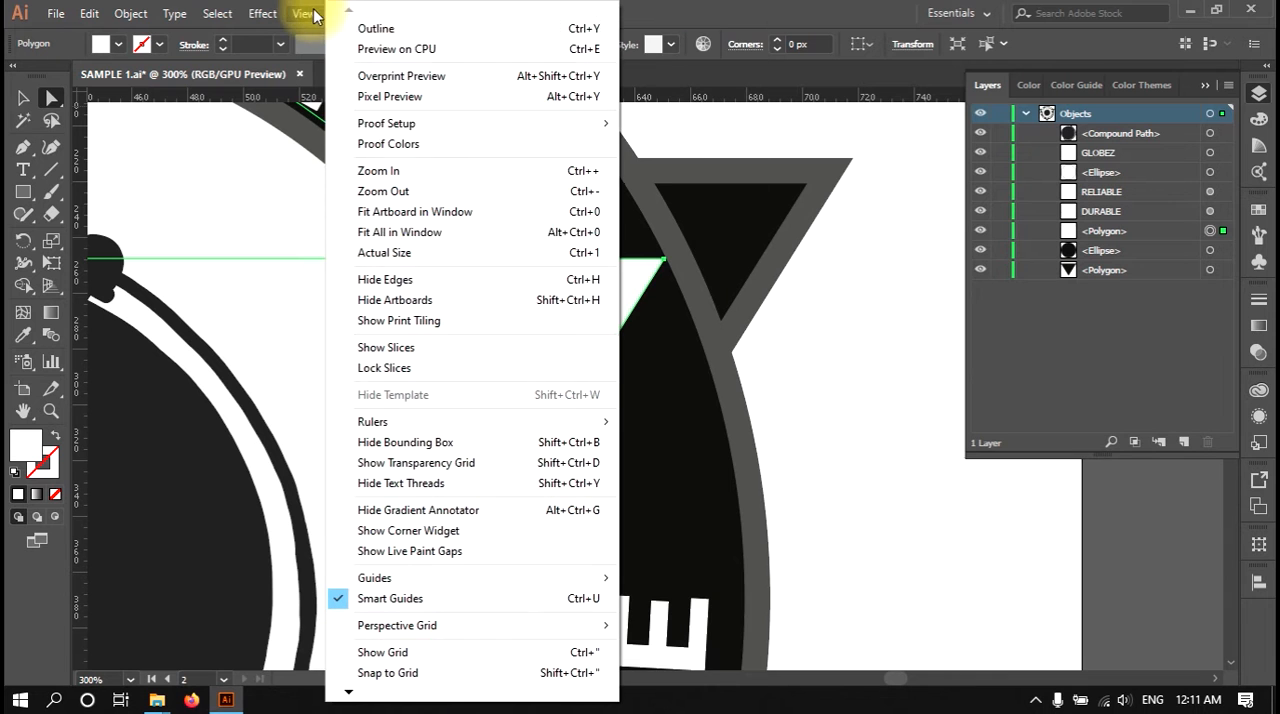
left_click(444, 532)
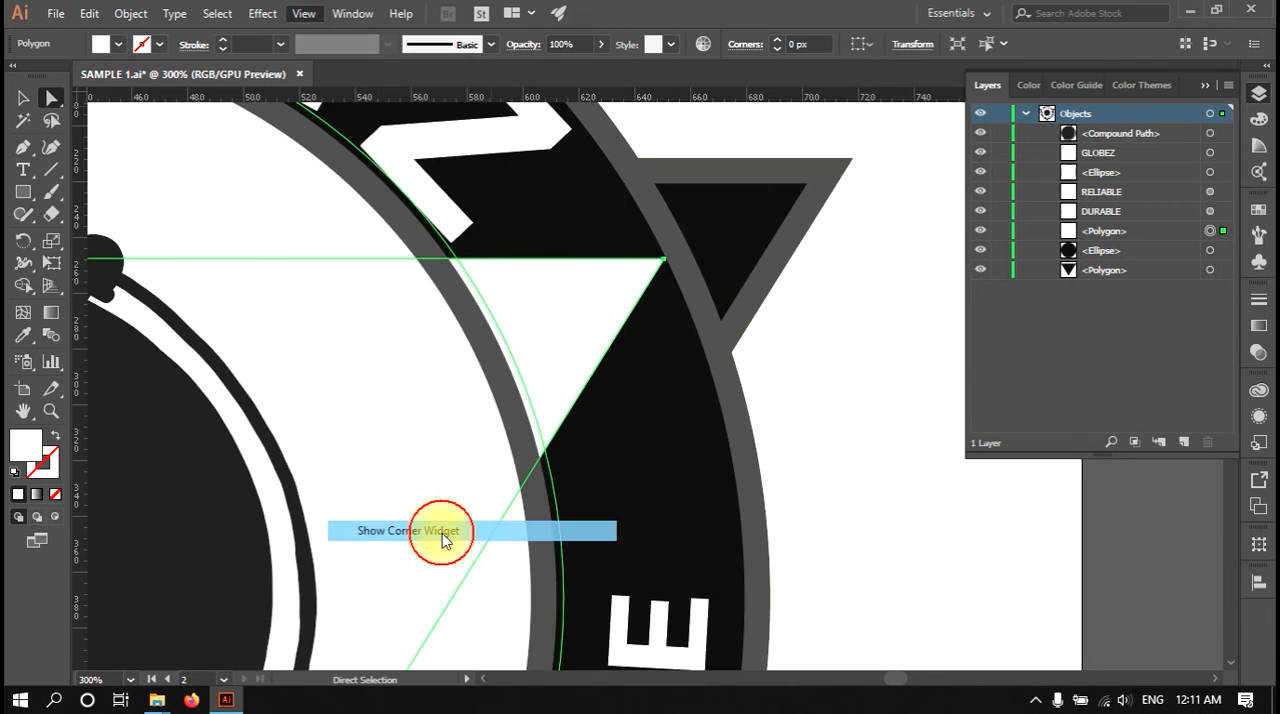
Step: Turn off Smart Guides and move the white triangle polygon upward over the GLOBEZ lettering
left_click(303, 13)
mouse_move(450, 578)
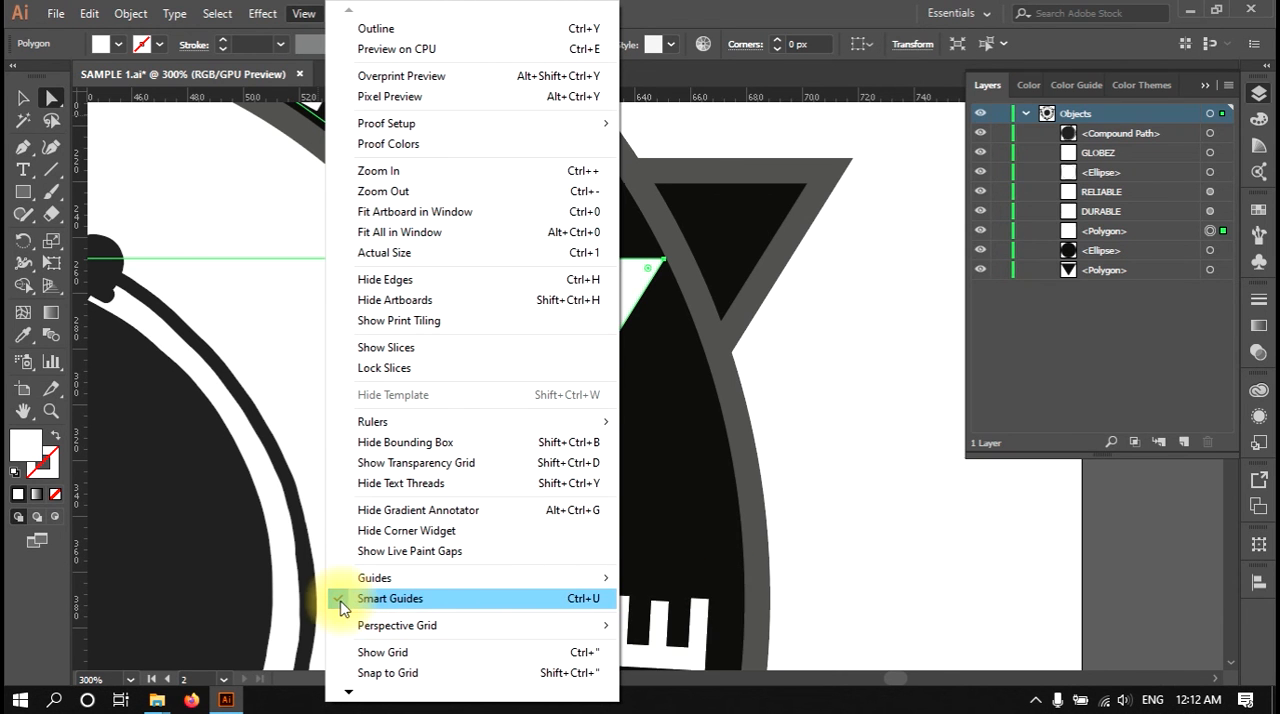
left_click(390, 598)
left_click(870, 456)
scroll(866, 454, "down", 2)
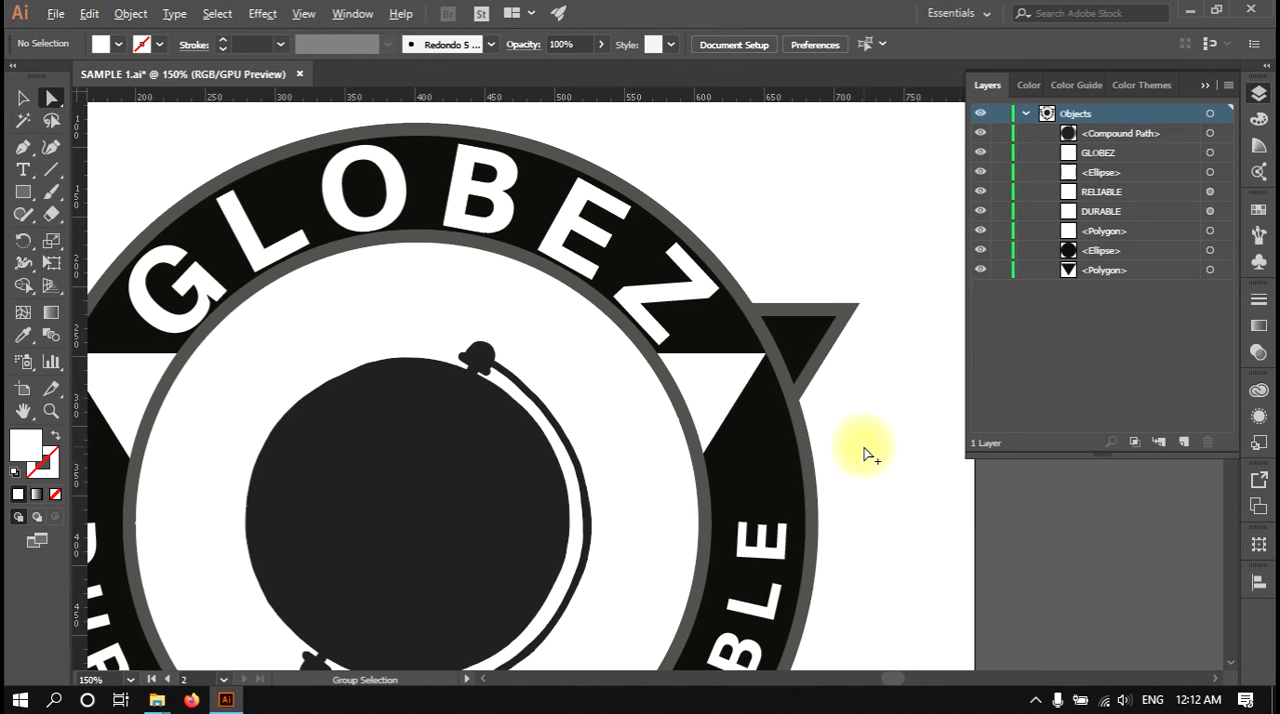
left_click_drag(740, 372, 697, 237)
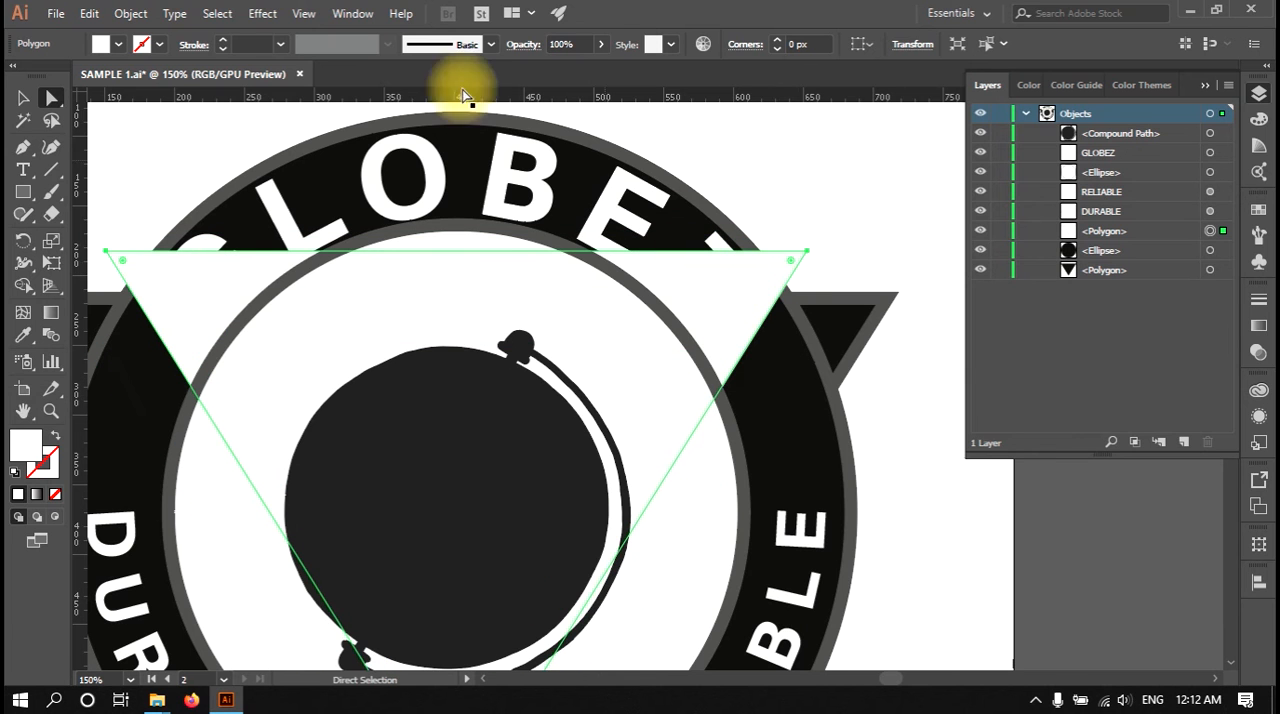
Step: Turn Smart Guides back on, try moving the white triangle with them, and undo the triangle's moves
left_click(304, 14)
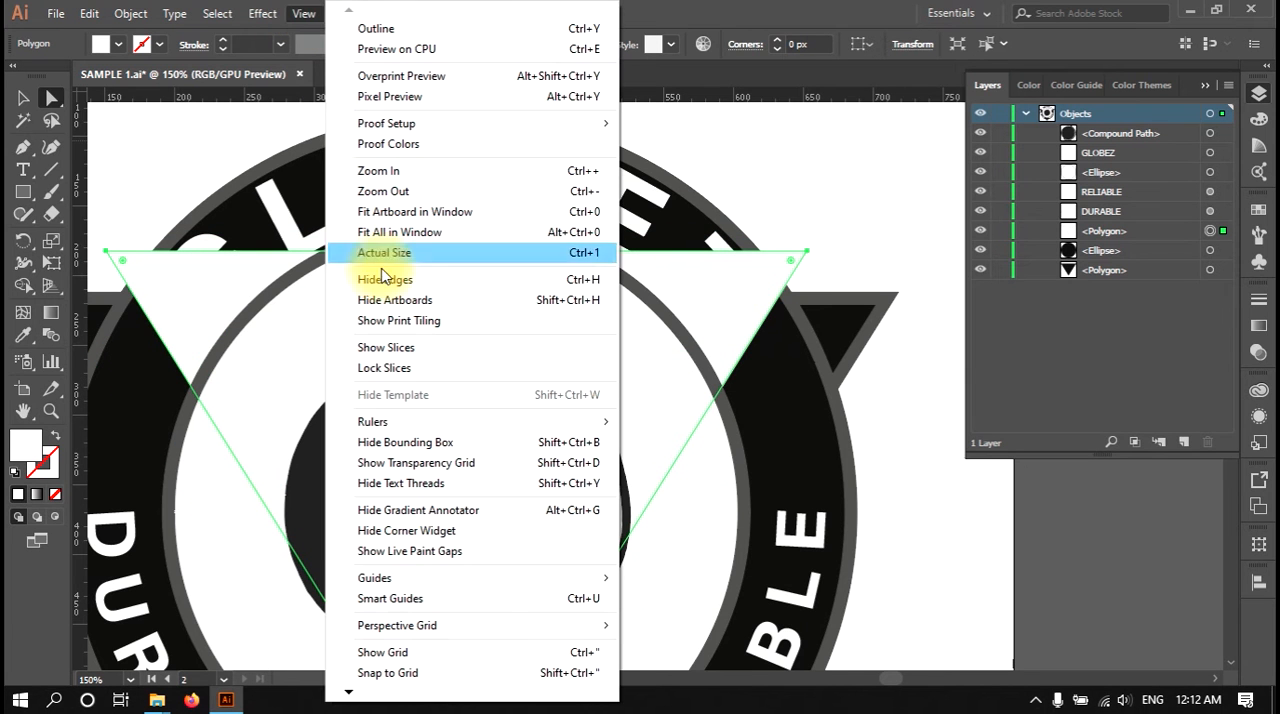
left_click(410, 598)
left_click_drag(731, 357, 752, 404)
key("ctrl+z")
key("ctrl+z")
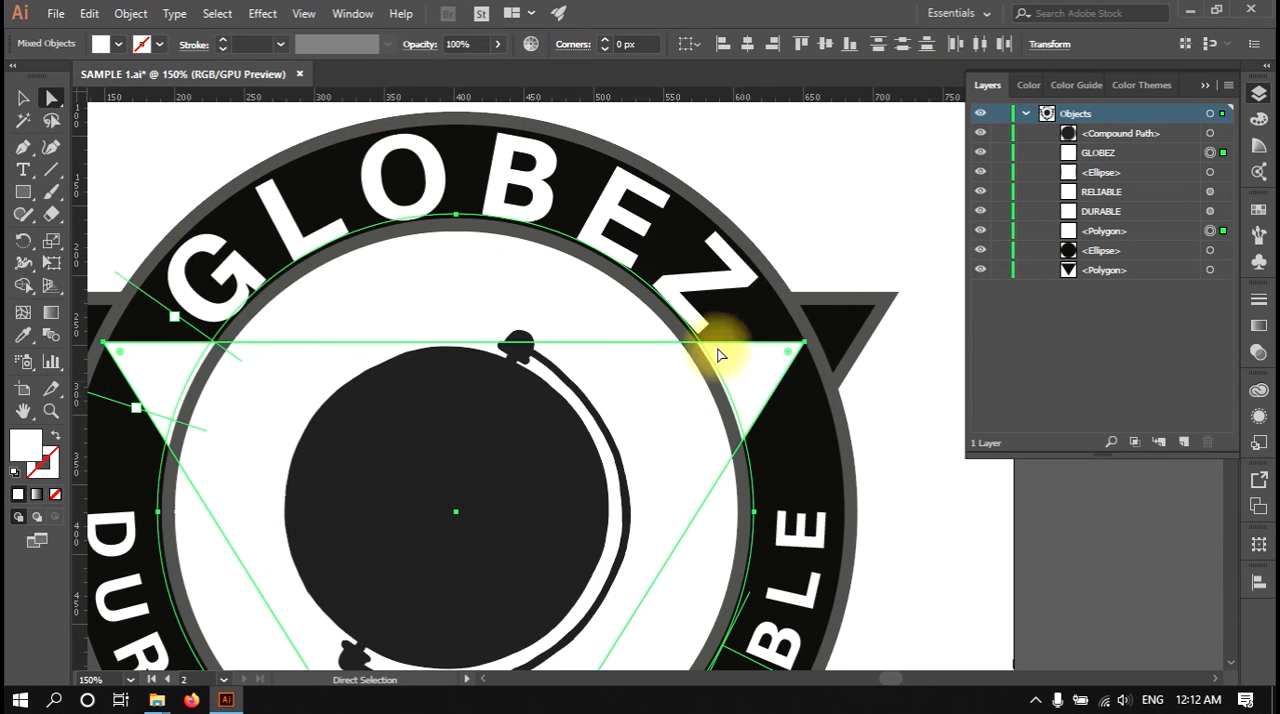
Step: Show the perspective grid and bring it into view on the empty artboard beside the badge
left_click(303, 13)
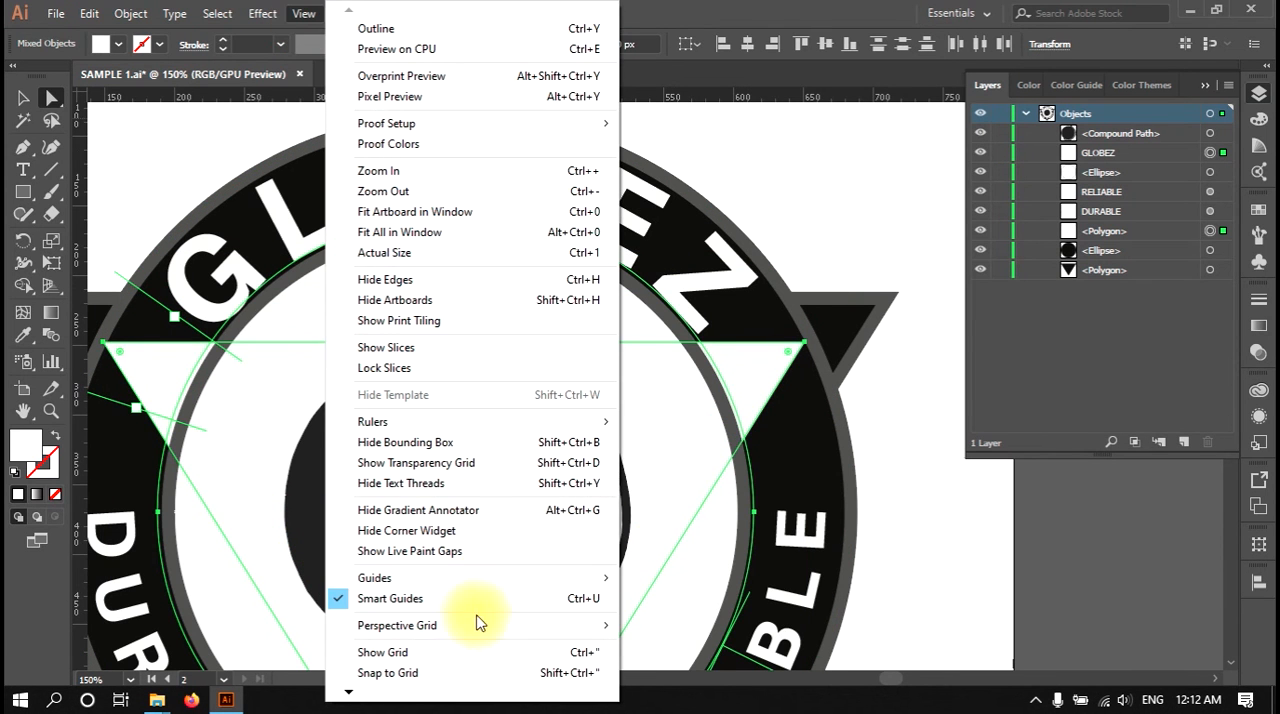
mouse_move(476, 628)
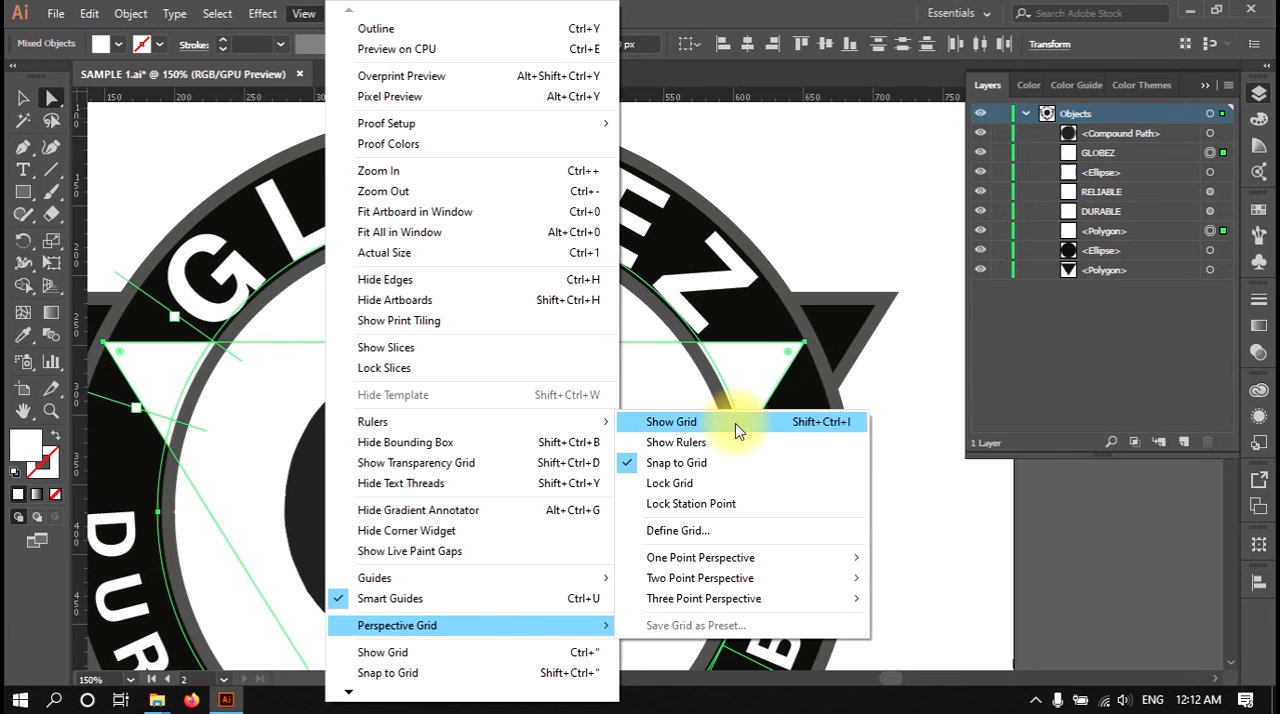
left_click(735, 423)
scroll(700, 405, "down", 4)
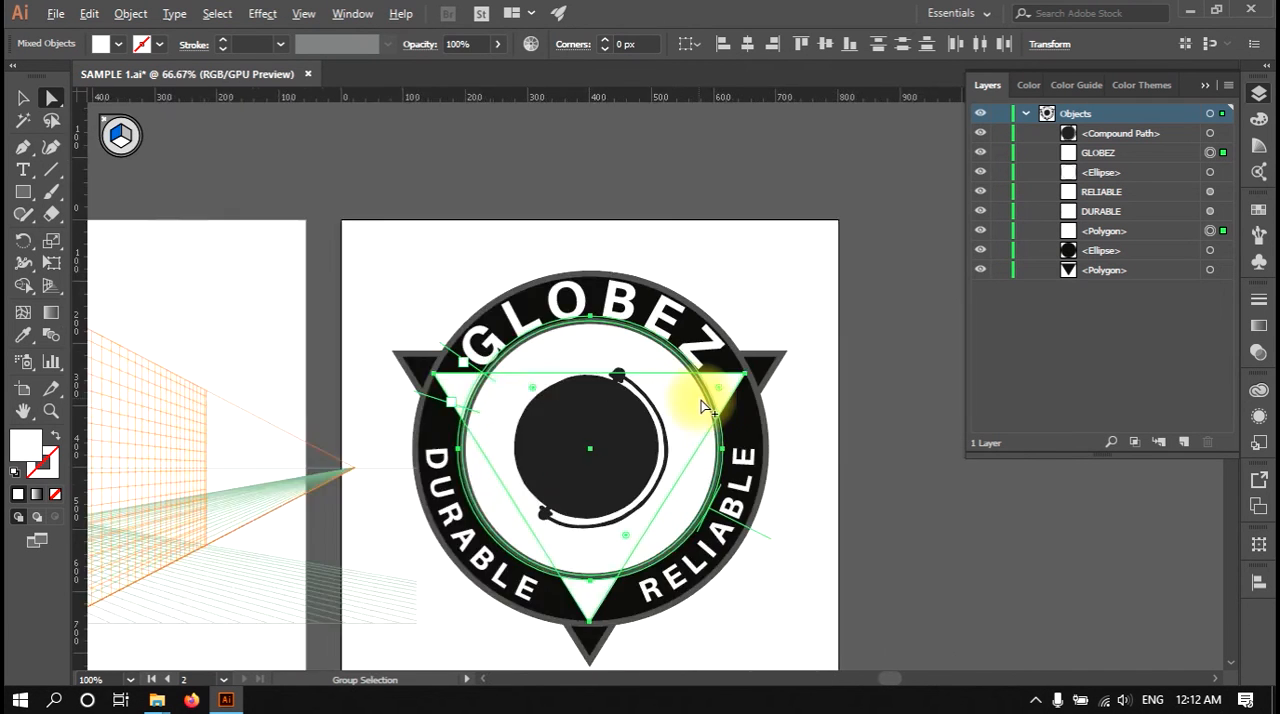
scroll(380, 450, "up", 1)
scroll(376, 452, "up", 1)
left_click_drag(405, 436, 480, 480)
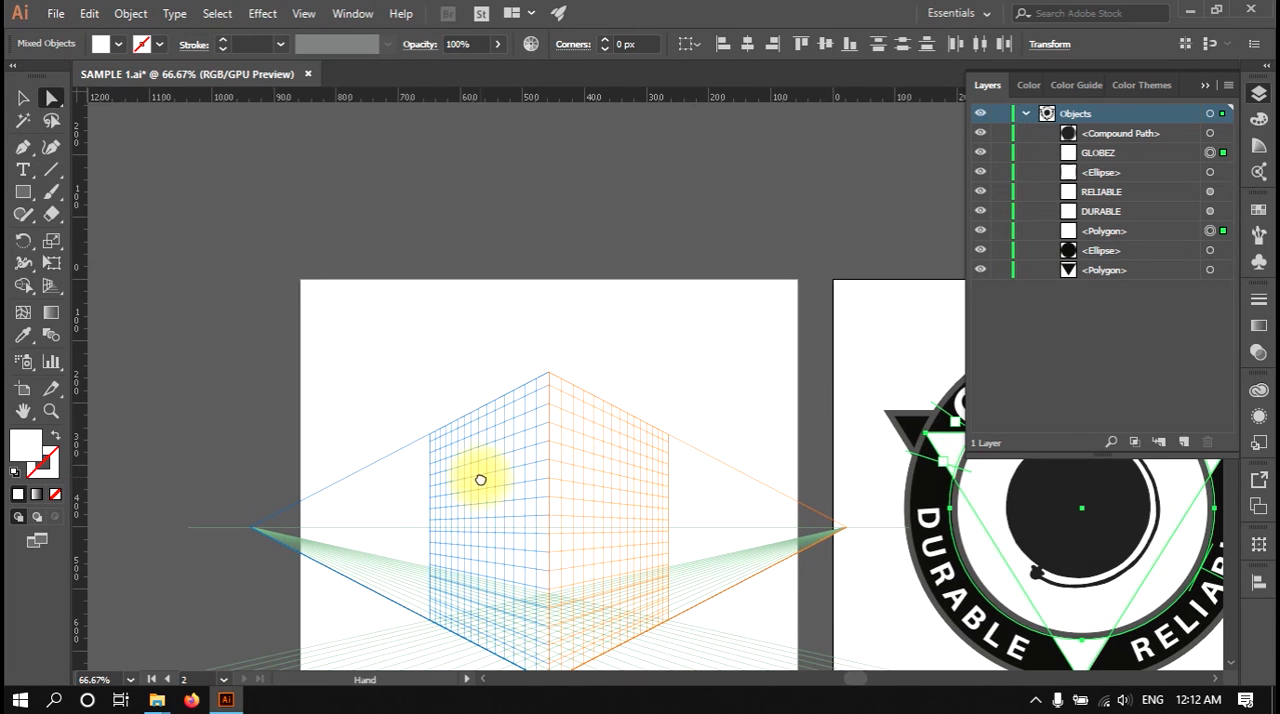
Step: Hide the perspective grid by closing its plane switching widget with the Perspective Grid tool active
left_click(52, 287)
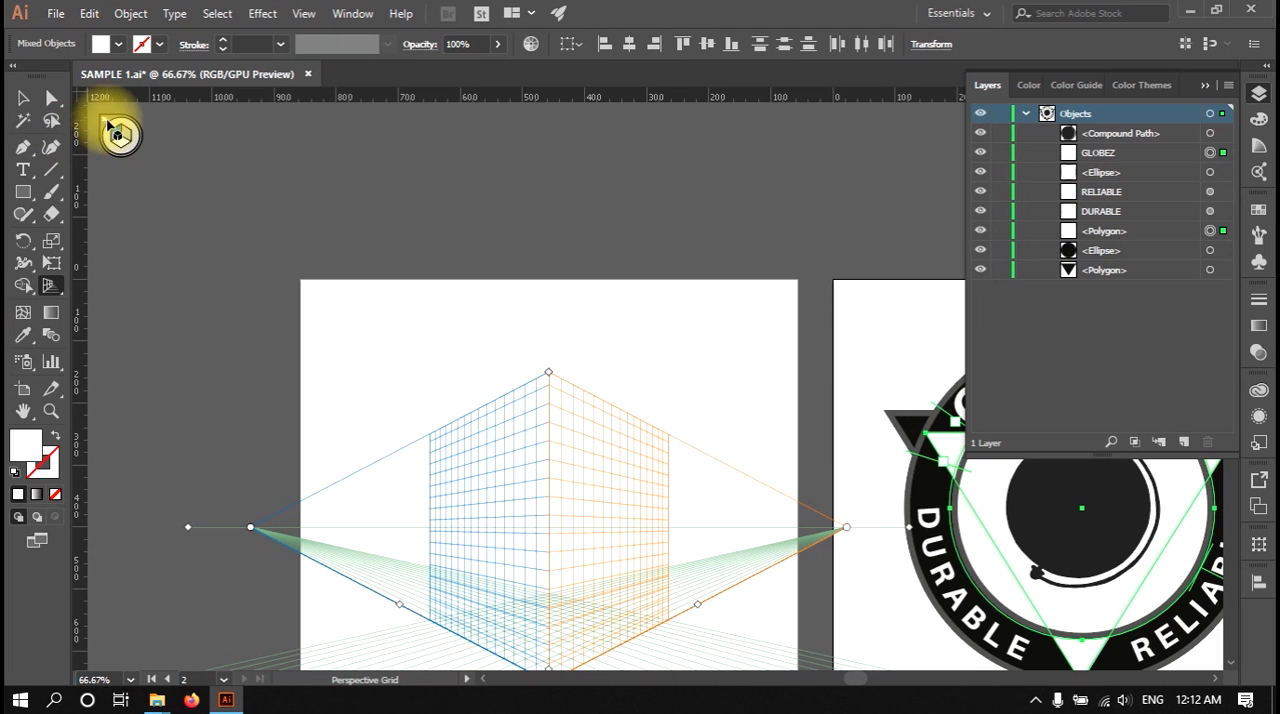
left_click(105, 121)
left_click(52, 287)
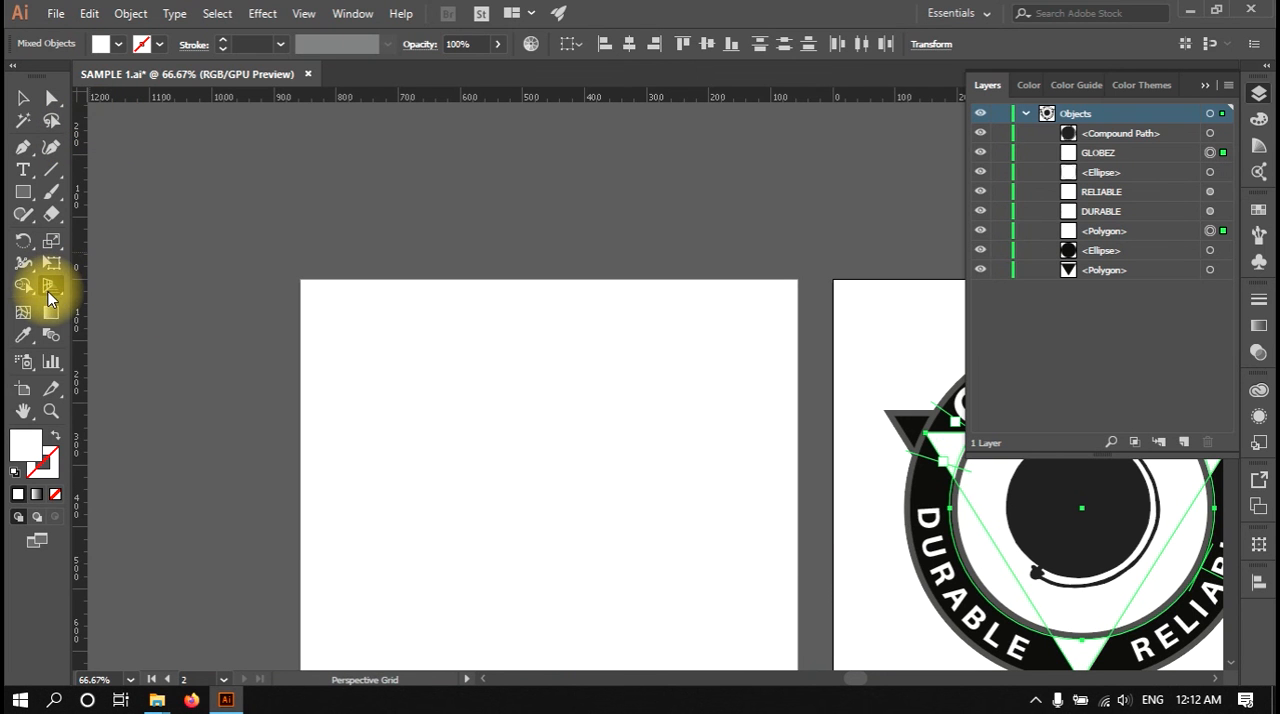
Step: Show the perspective grid once more through the View commands, then hide it the same way
left_click(263, 14)
mouse_move(304, 14)
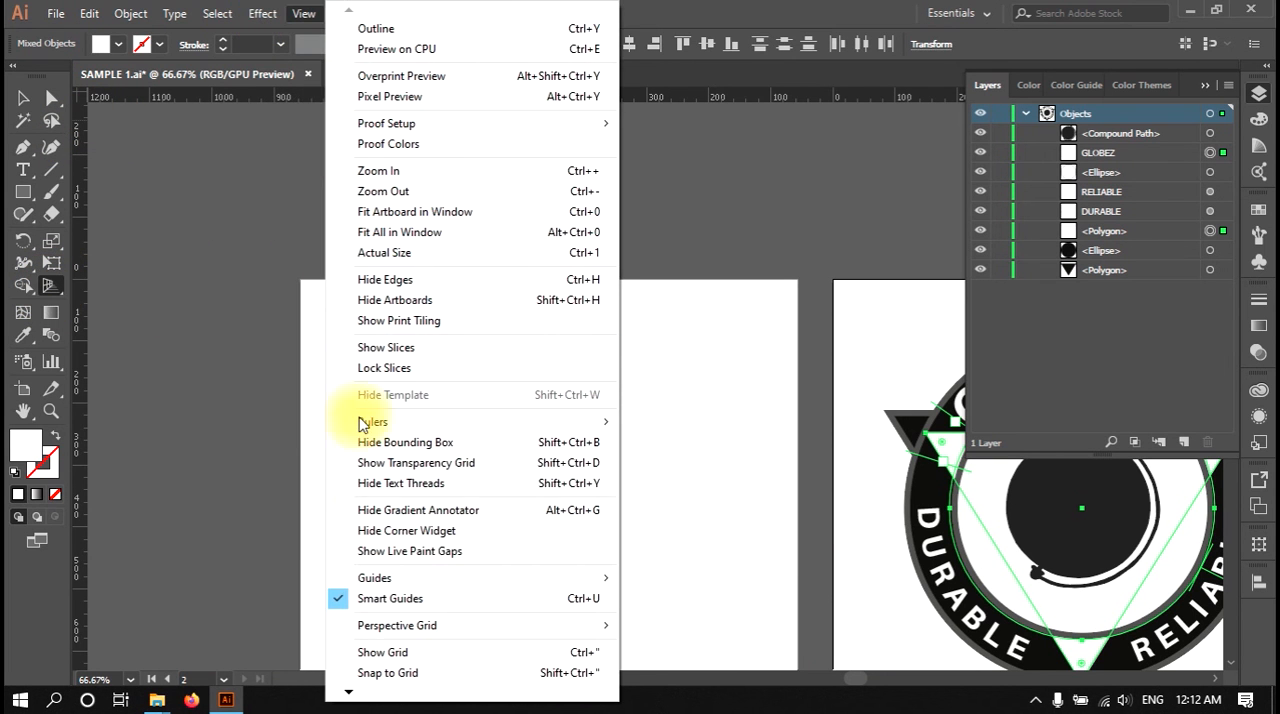
mouse_move(408, 625)
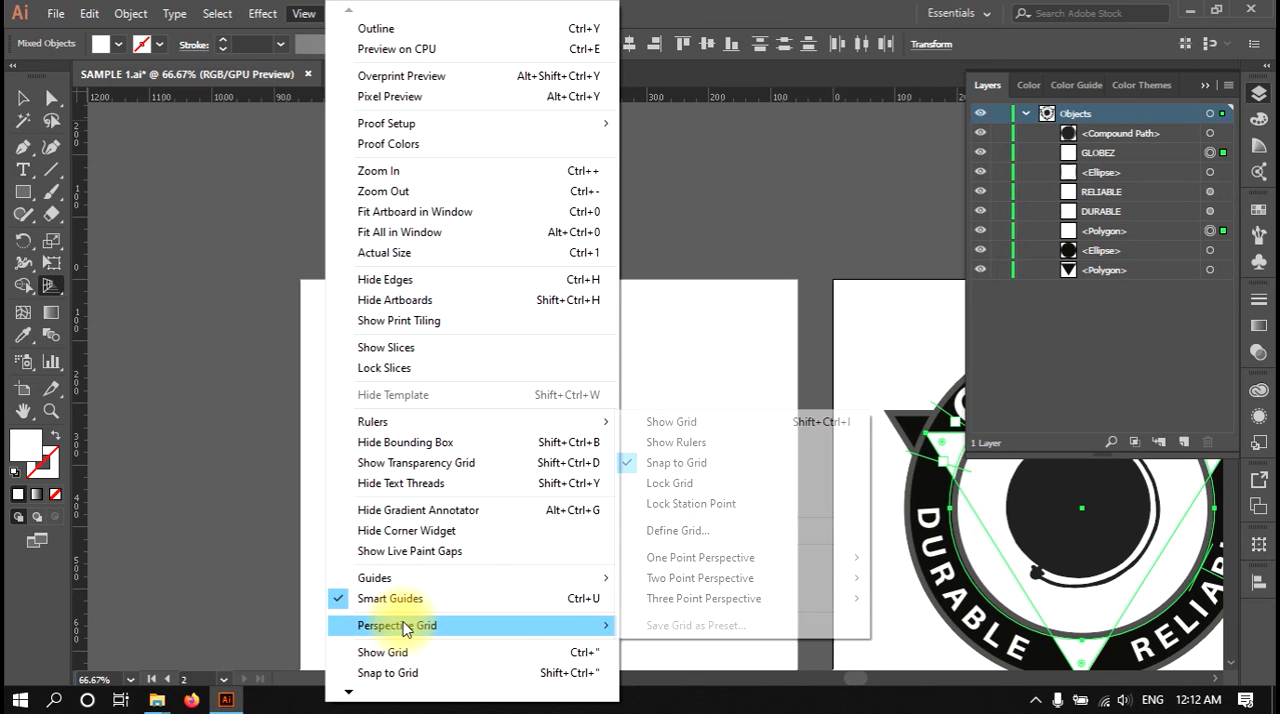
left_click(665, 422)
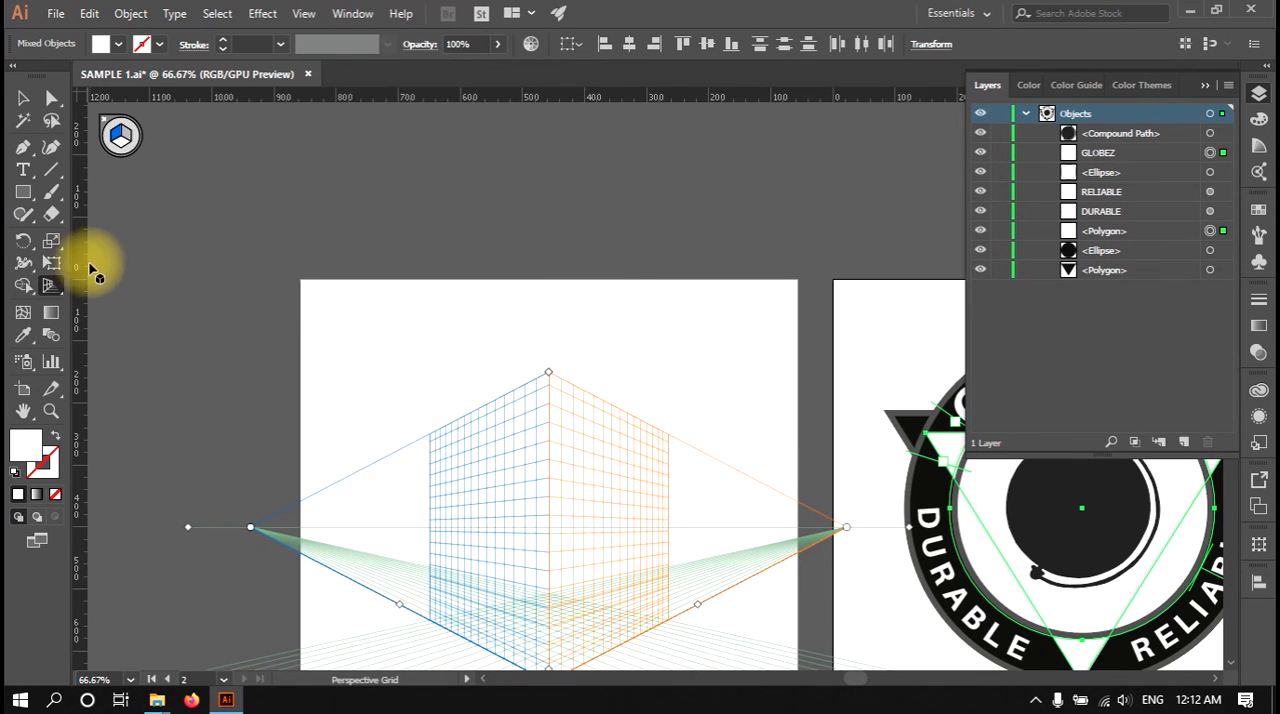
left_click(304, 14)
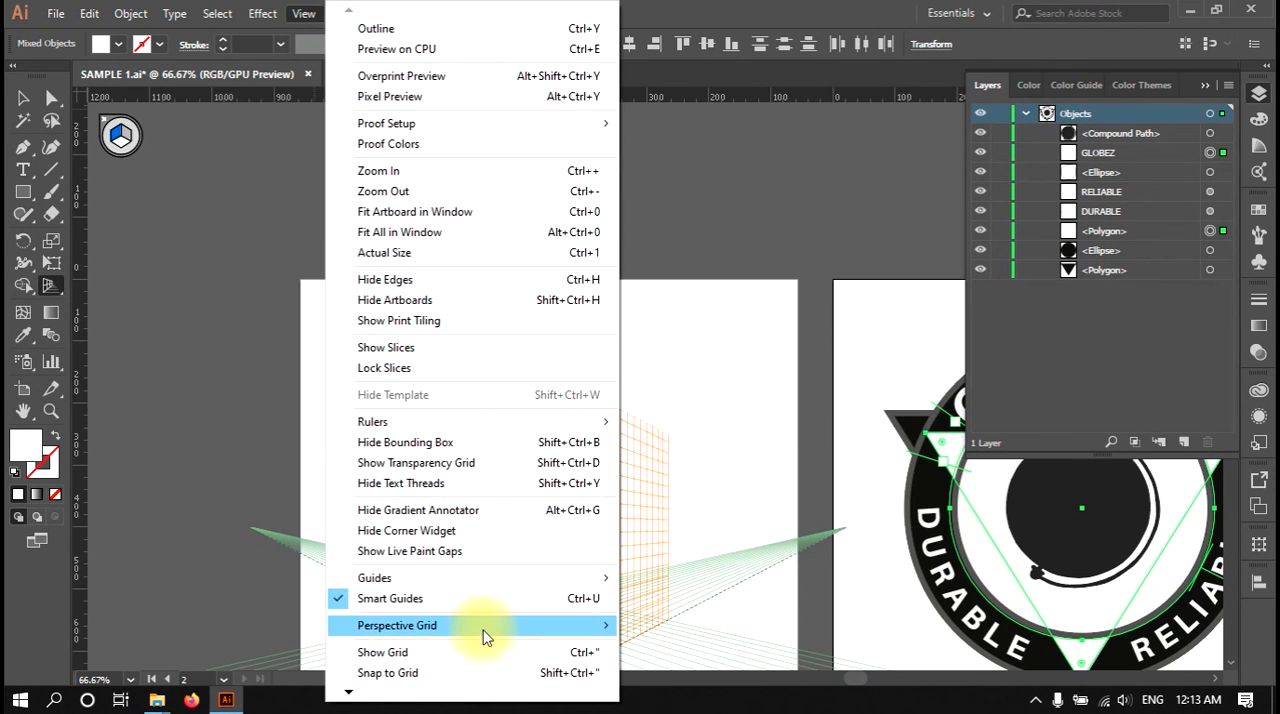
mouse_move(483, 625)
left_click(706, 430)
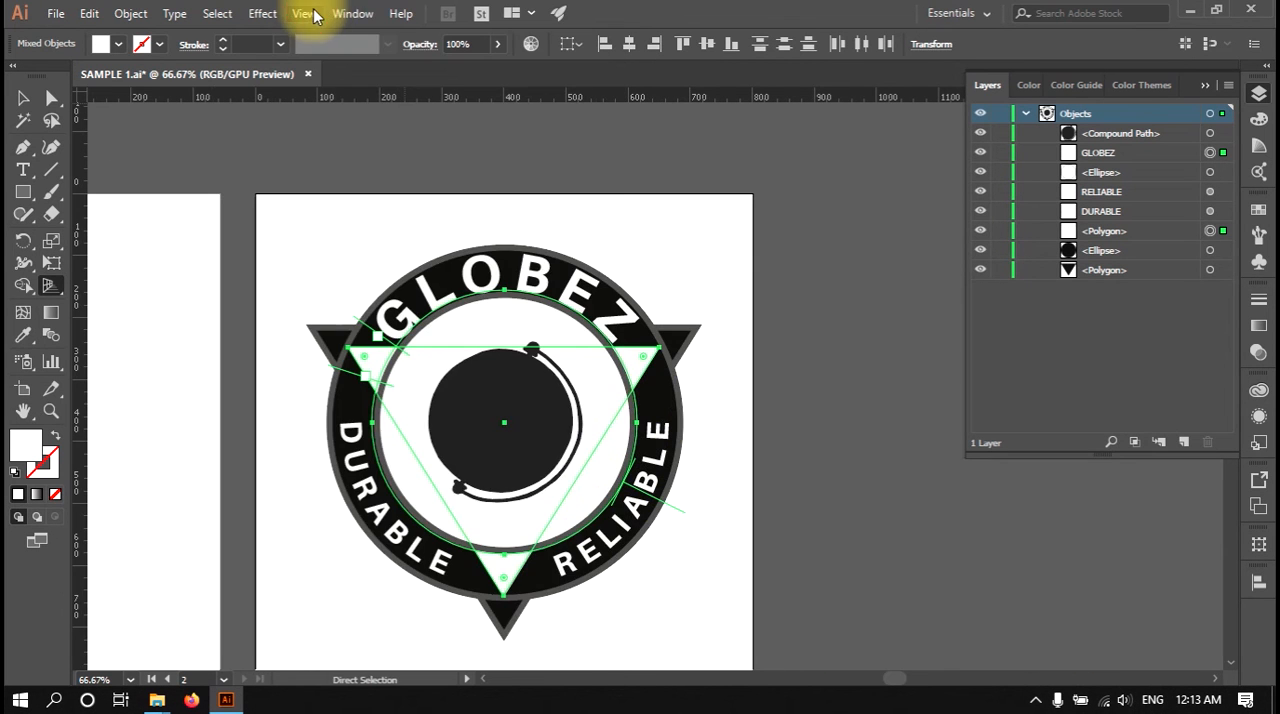
Step: Show the document grid across the badge artboard and its surroundings
left_click(313, 16)
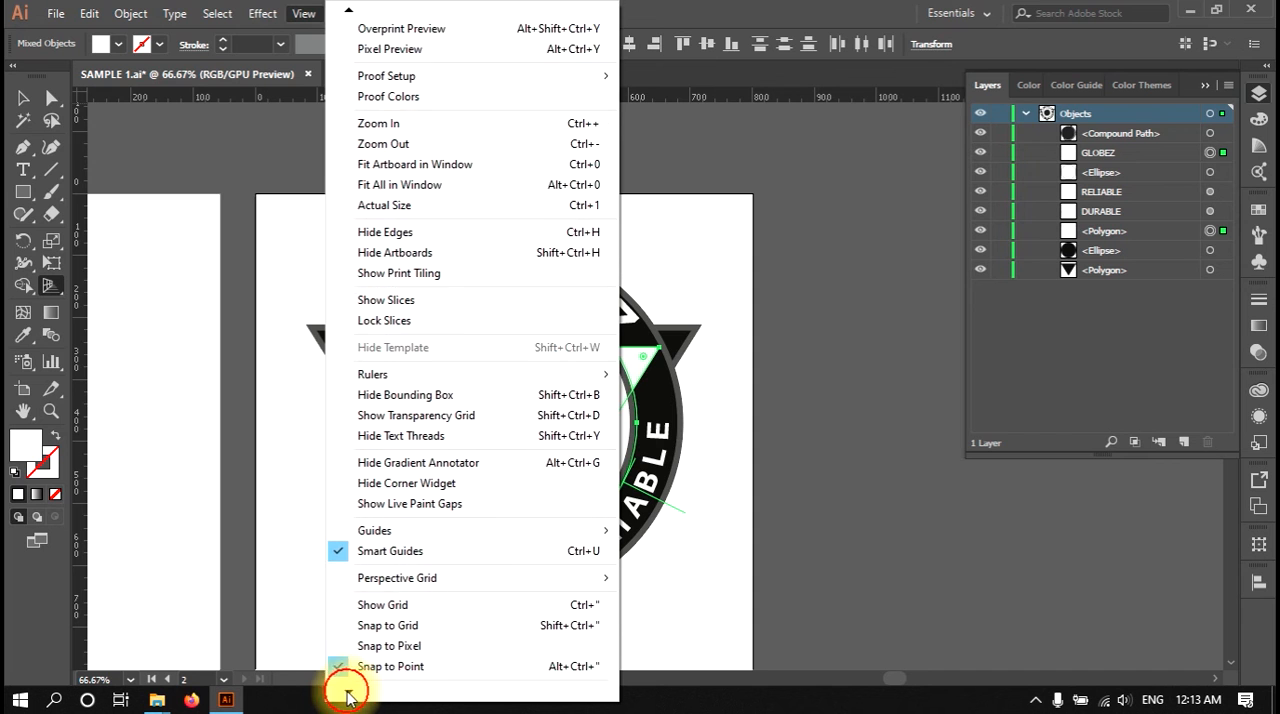
left_click(368, 650)
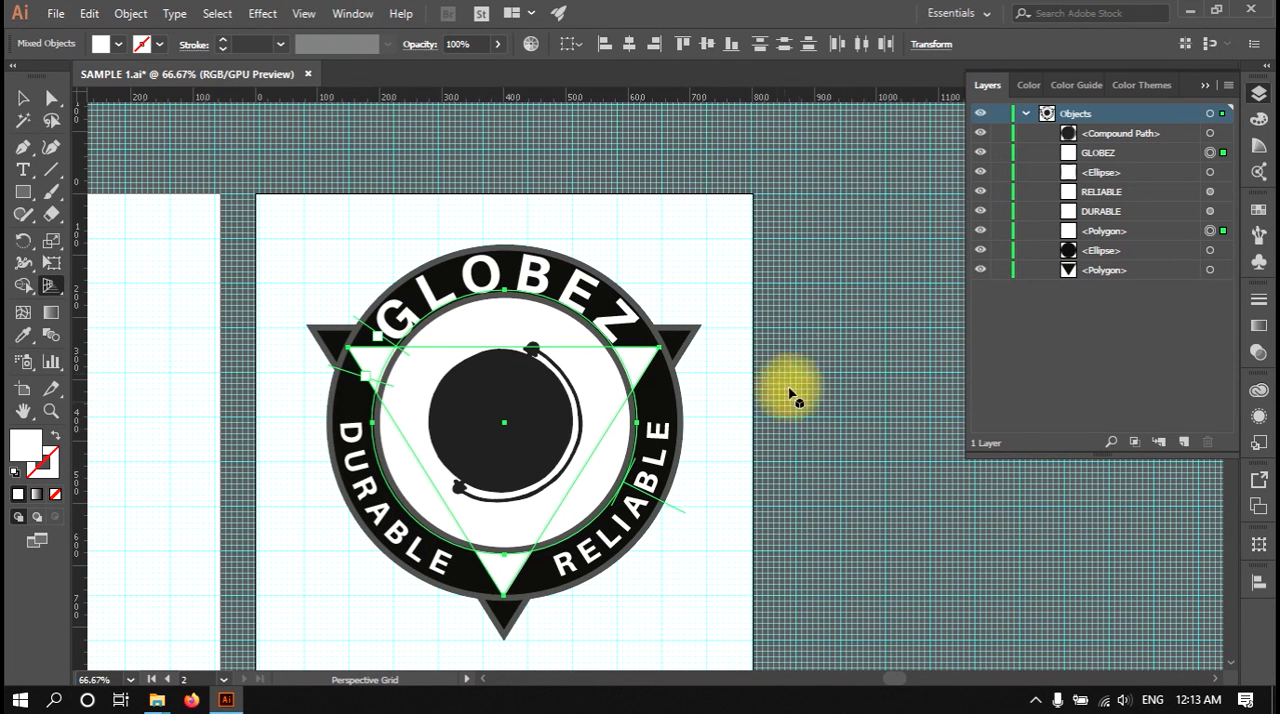
scroll(840, 432, "up", 1)
scroll(830, 444, "down", 1)
key("super")
scroll(826, 475, "up", 2)
Step: Switch to the Selection tool and turn on Snap to Grid
left_click(23, 98)
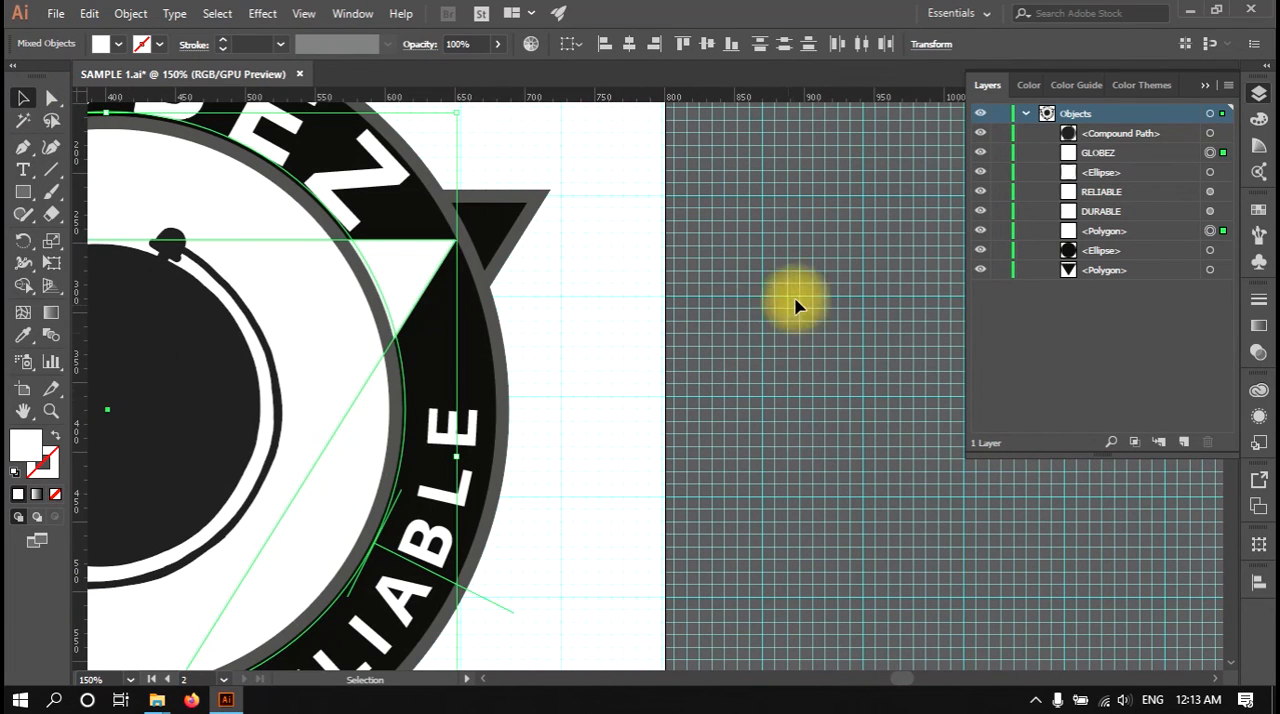
left_click(272, 17)
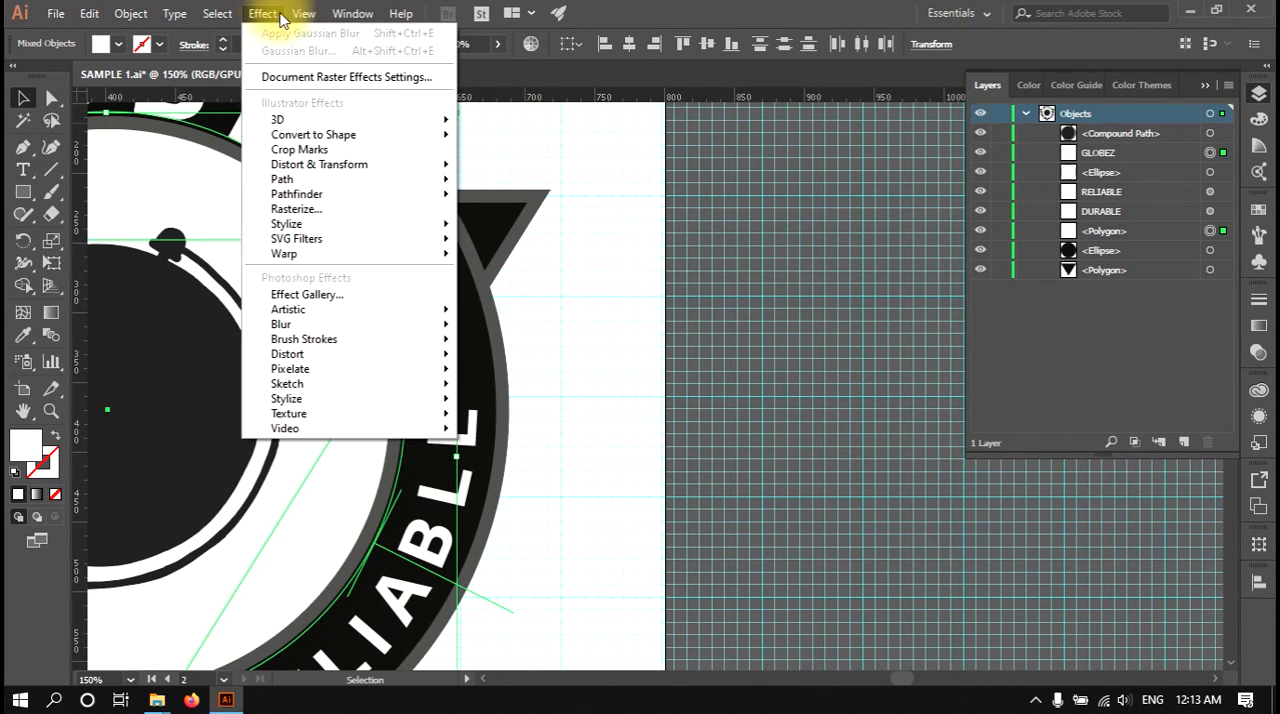
mouse_move(300, 15)
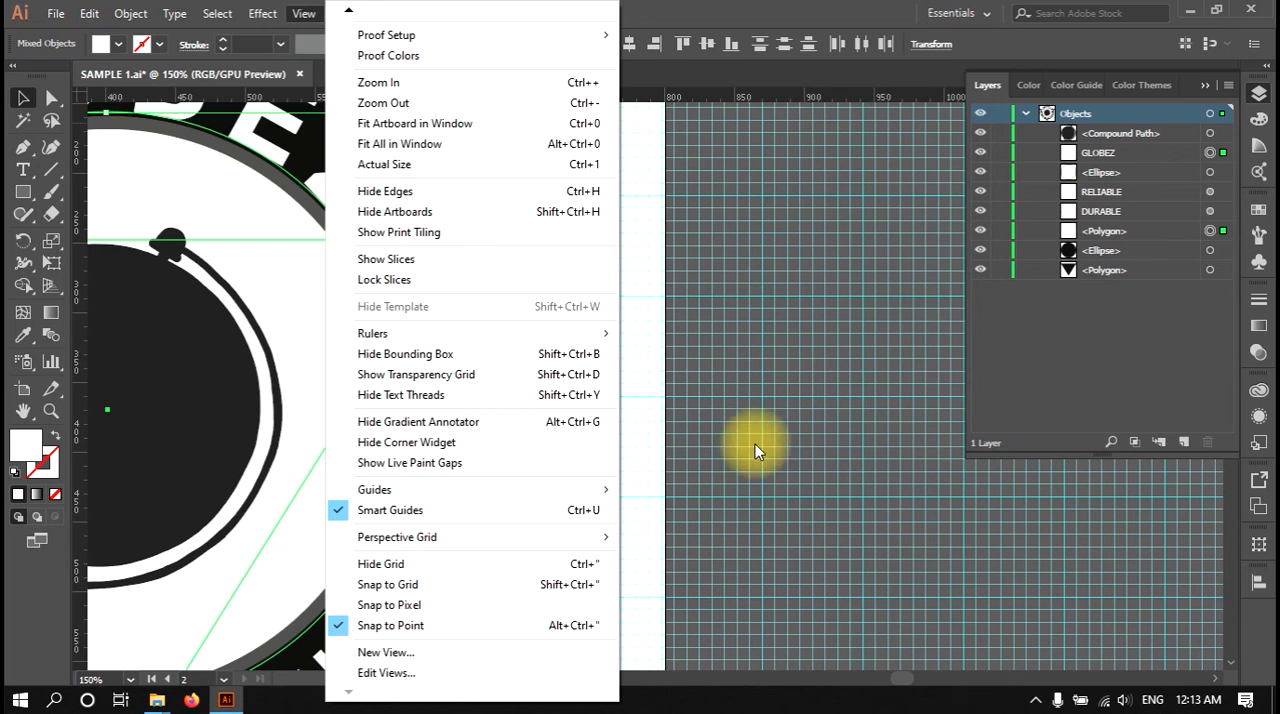
left_click(414, 586)
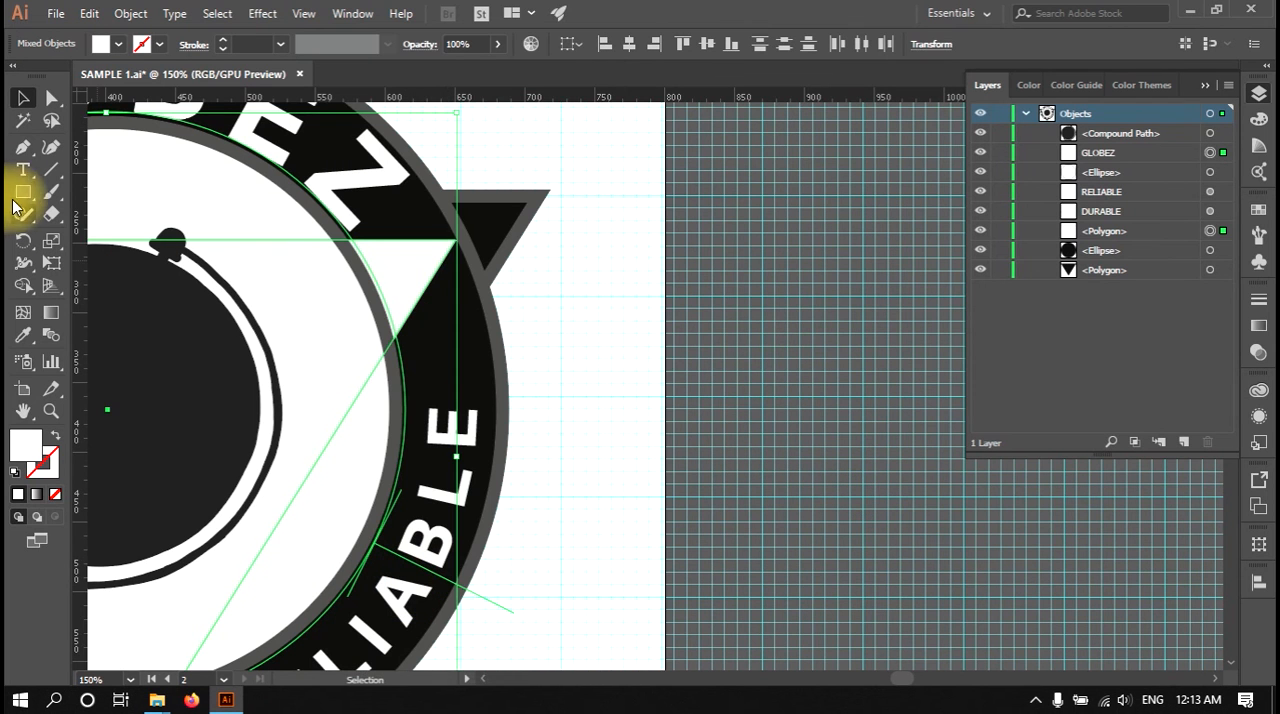
Step: Start a white Pen path beside the badge artboard, placing four grid-snapped corner points of a rectangle, ending at X 897 px, Y 288 px
left_click(21, 149)
left_click(738, 297)
left_click(738, 346)
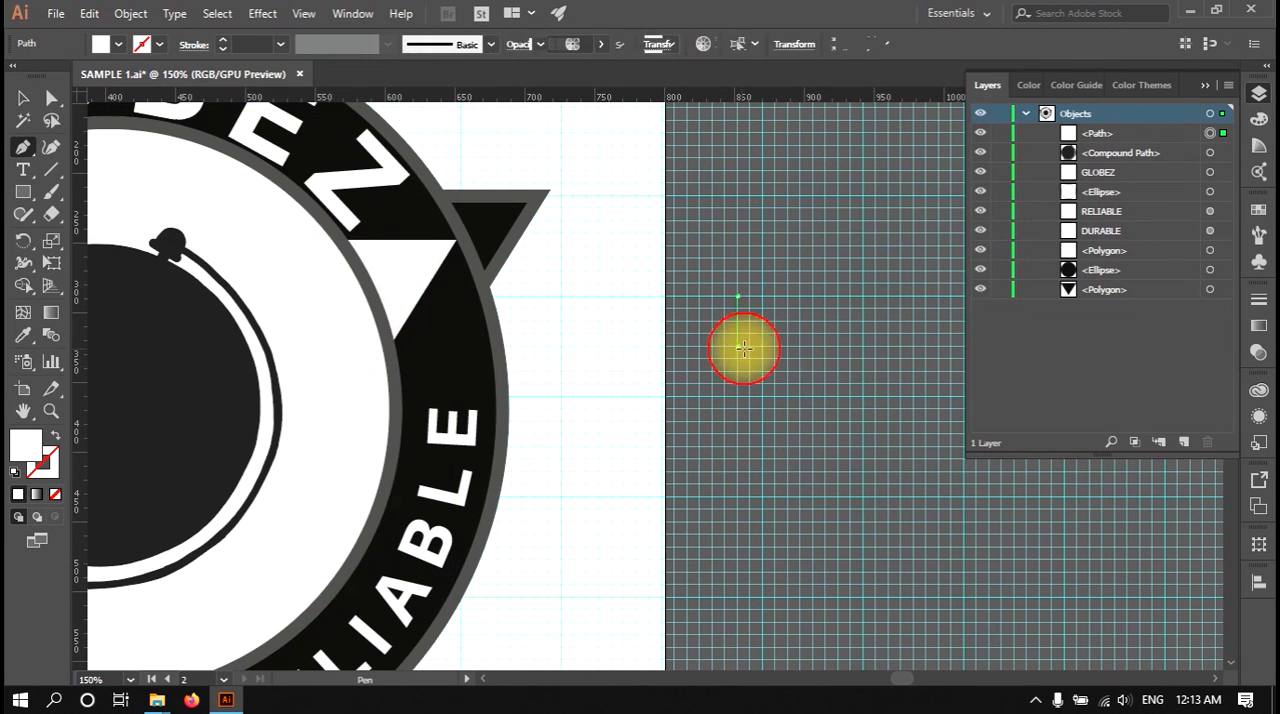
left_click(800, 346)
left_click(797, 293)
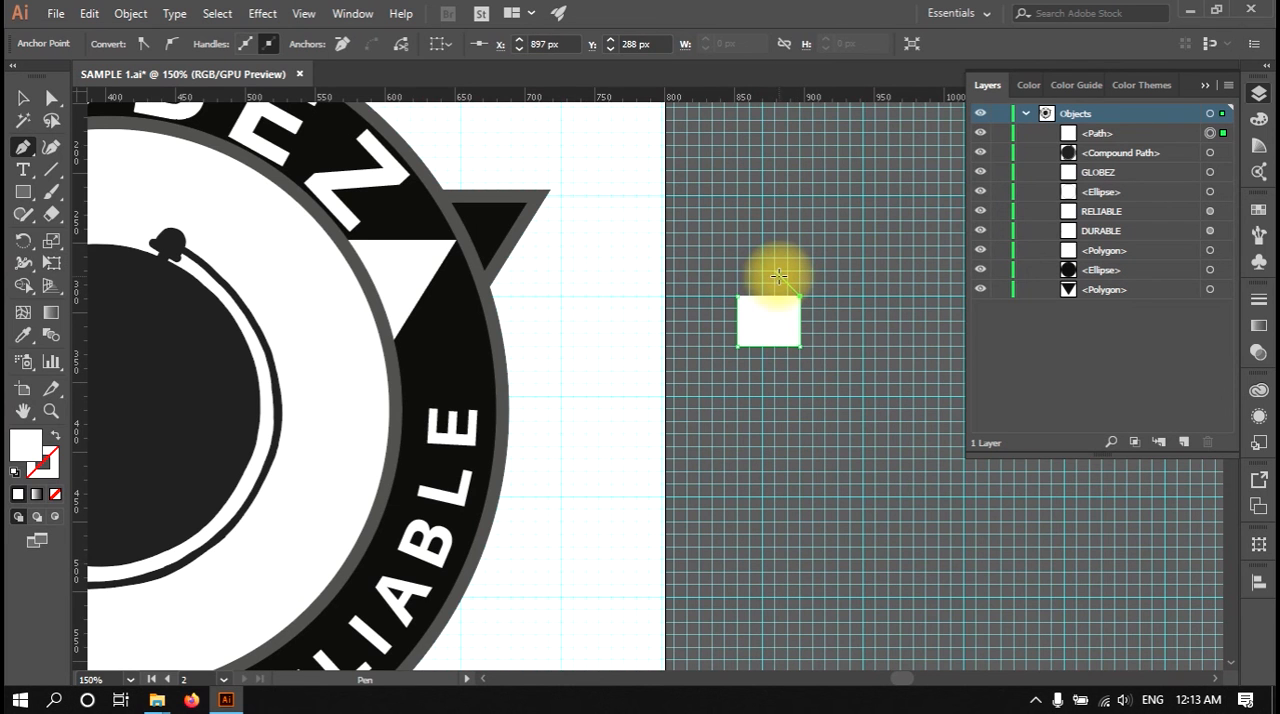
Step: Extend the path with grid-snapped points at 888, 279 px, 879, 270 px and 852, 270 px, and close it at its starting point
key("super")
scroll(790, 289, "up", 5)
left_click(823, 272)
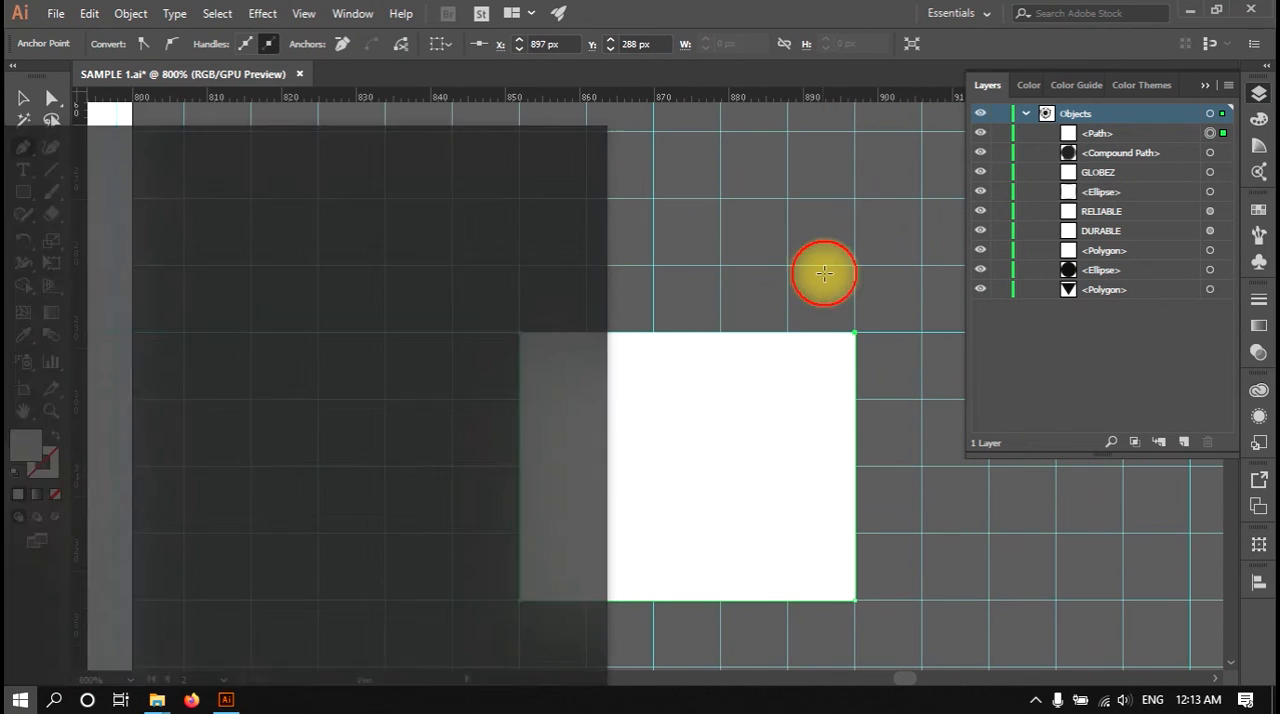
left_click(787, 267)
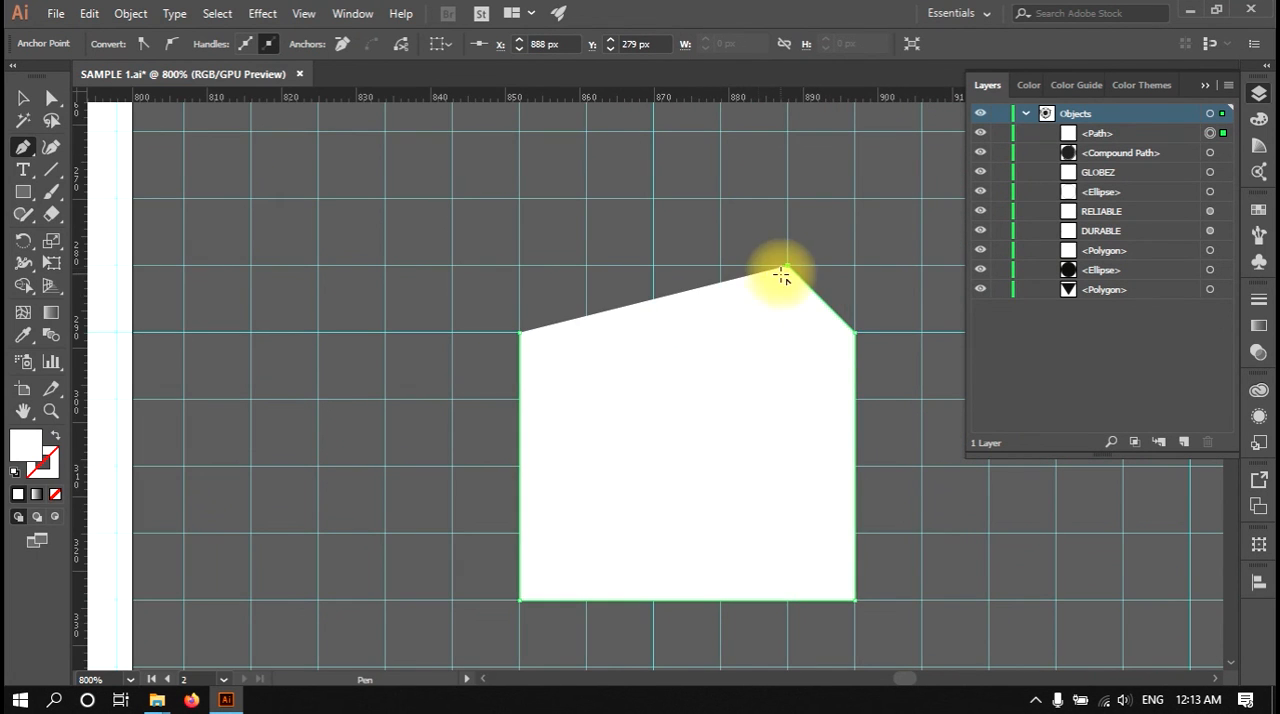
left_click(720, 200)
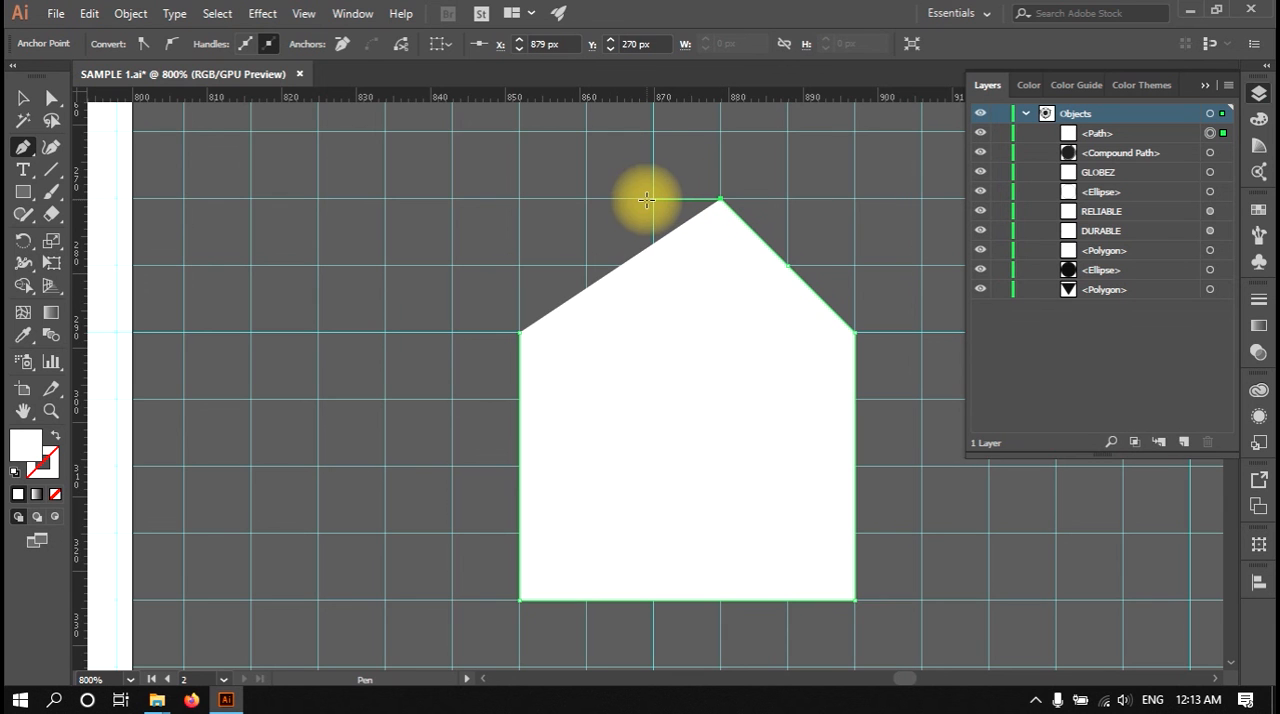
left_click(522, 200)
left_click(520, 333)
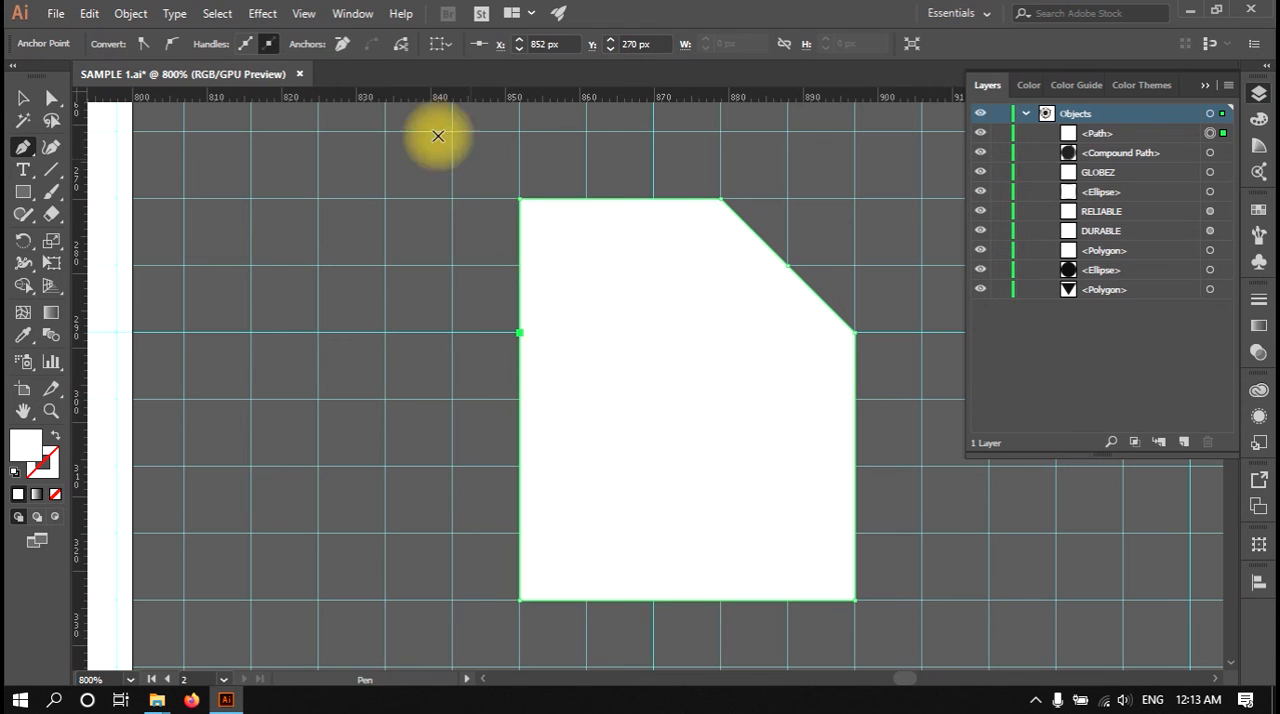
Step: Leave the Pen tool and deselect the finished grid-snapped shape with the Selection tool
left_click(303, 13)
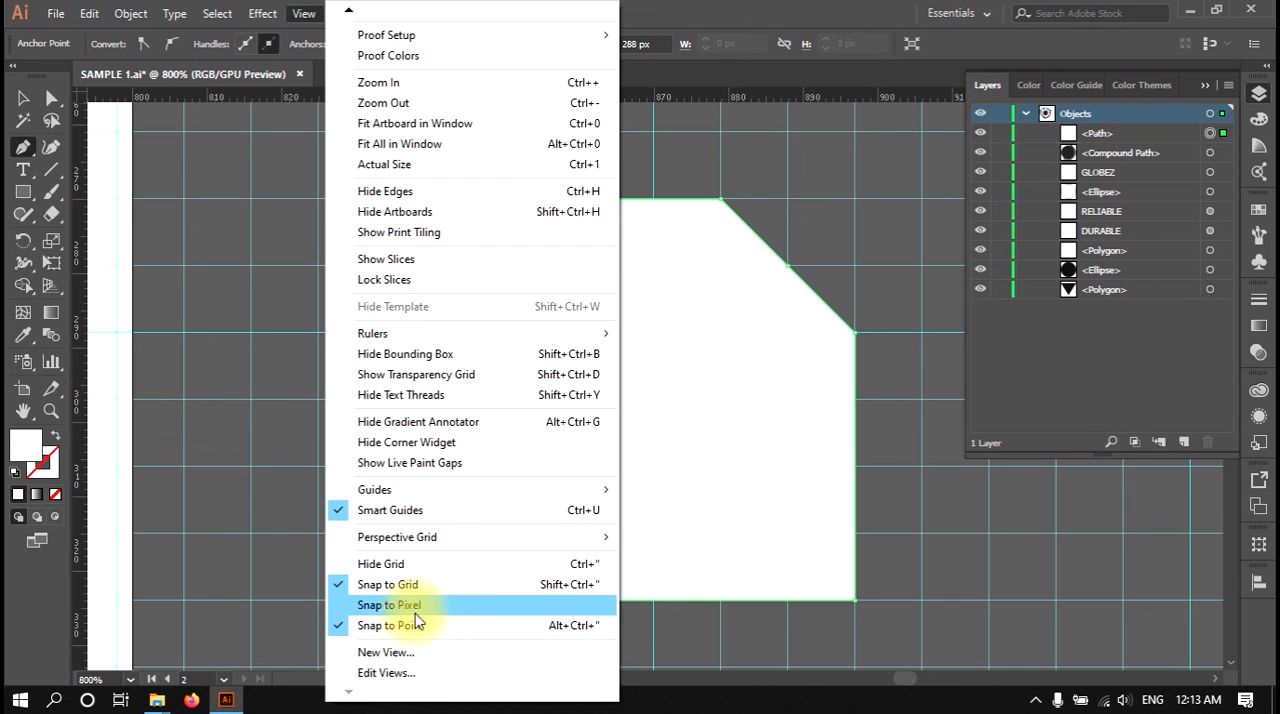
left_click(936, 227)
left_click(18, 102)
left_click(366, 229)
Step: Bring the badge artboard back into view and open the list of View commands
scroll(497, 265, "down", 2)
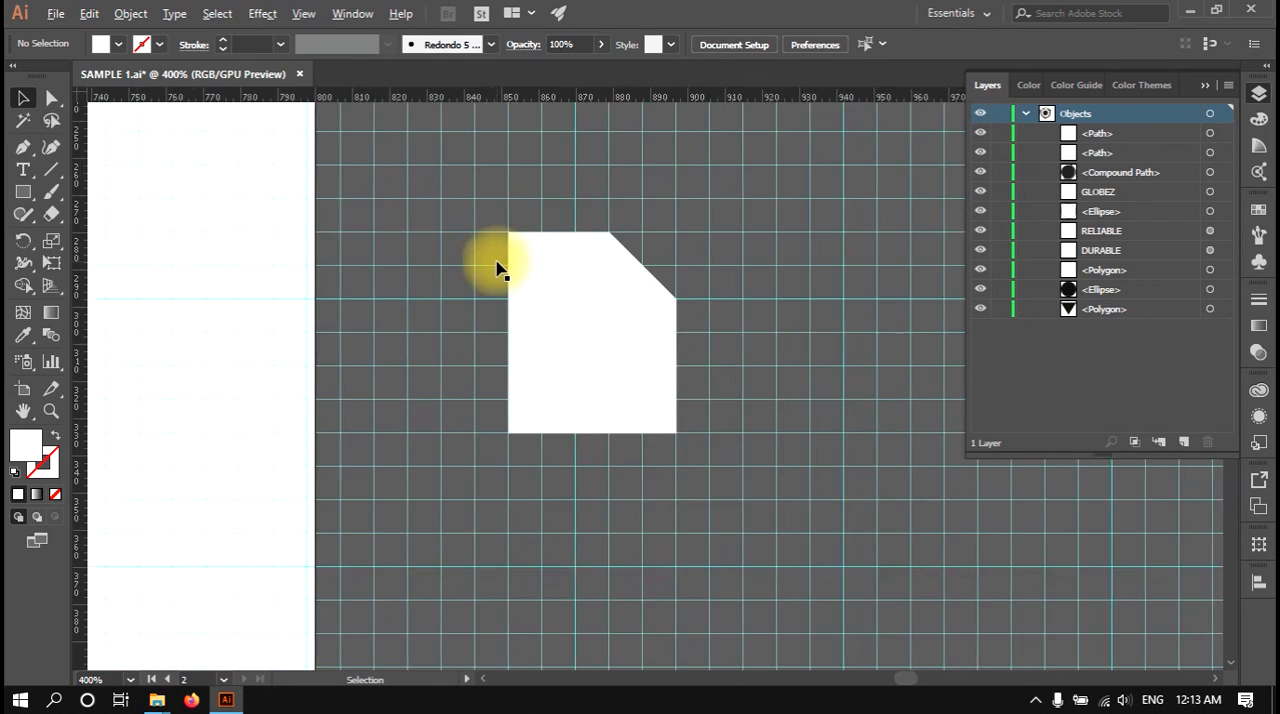
scroll(497, 265, "down", 5)
left_click(304, 13)
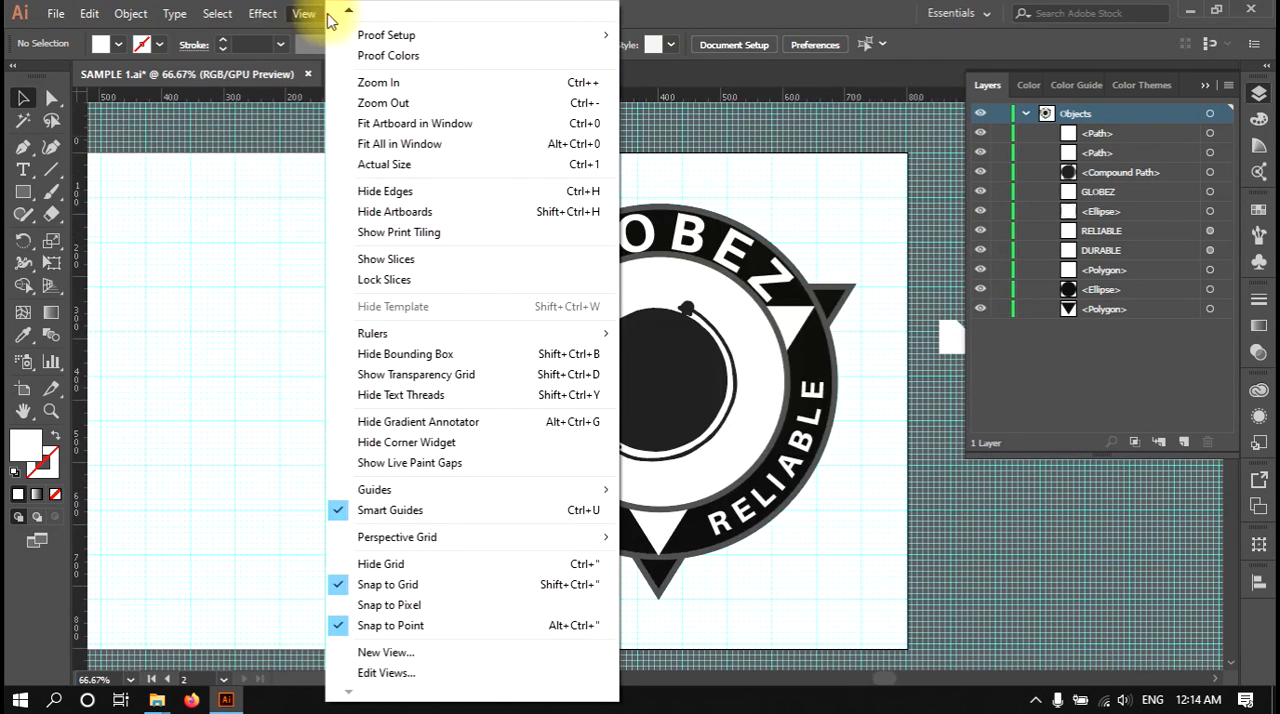